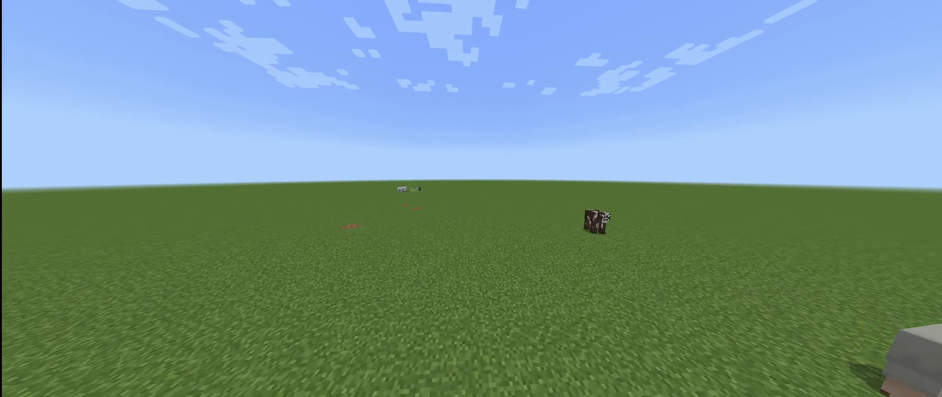
# Check the materials in the inventory, then dig a grass block for the trench
pyautogui.press('e')
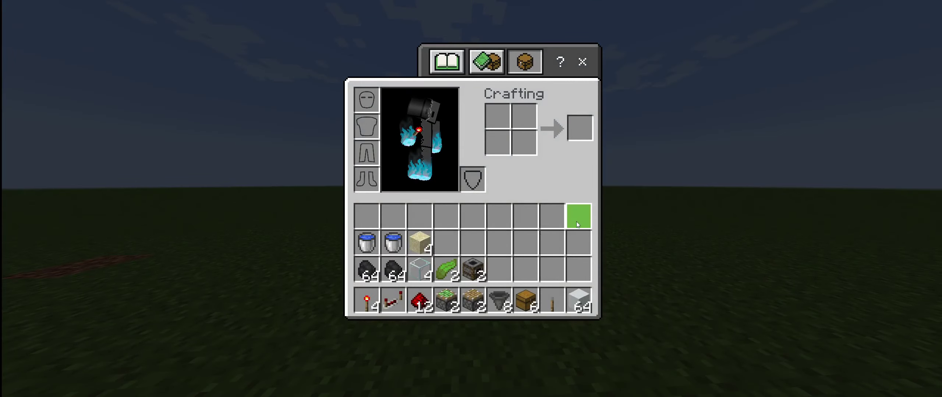
pyautogui.press('e')
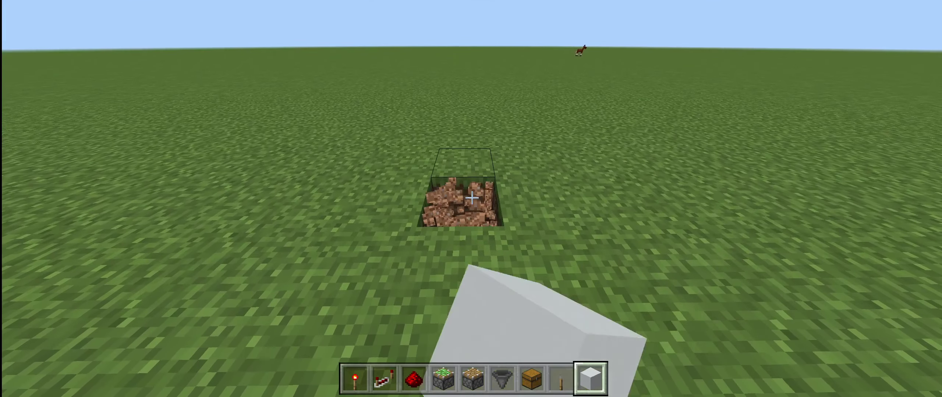
pyautogui.press('w')
pyautogui.click(471, 198)
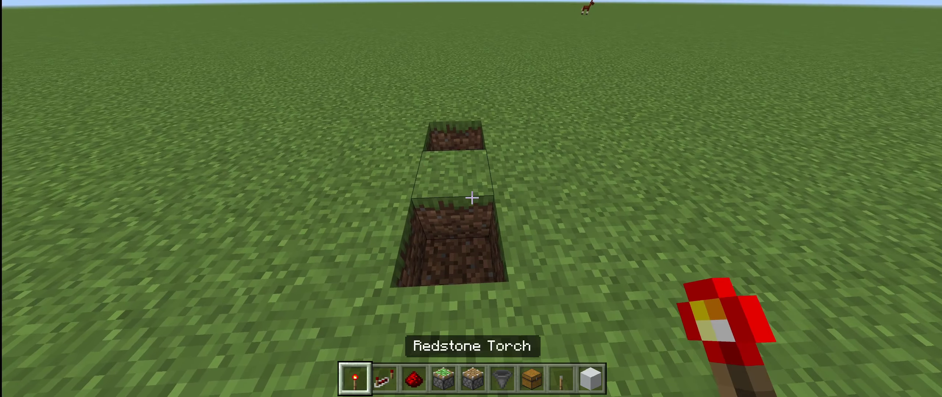
# Place a redstone torch and dust in the trench and cap it with white concrete
pyautogui.rightClick(472, 197)
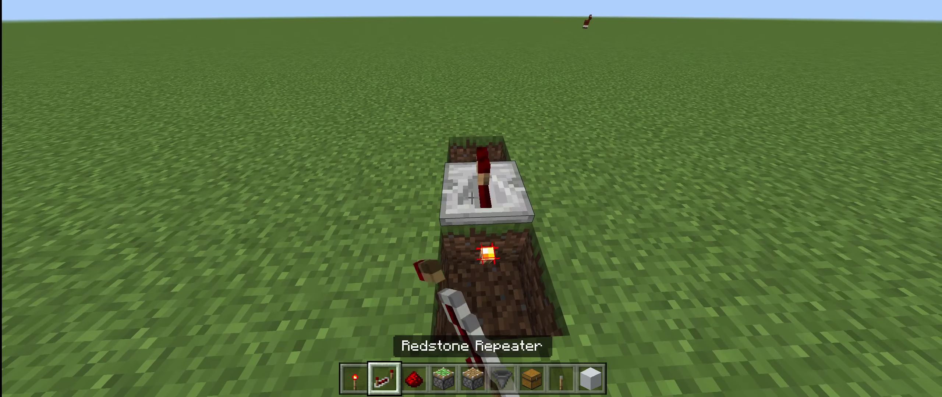
pyautogui.scroll(-1, 471, 198)
pyautogui.rightClick(471, 198)
pyautogui.scroll(-4, 471, 197)
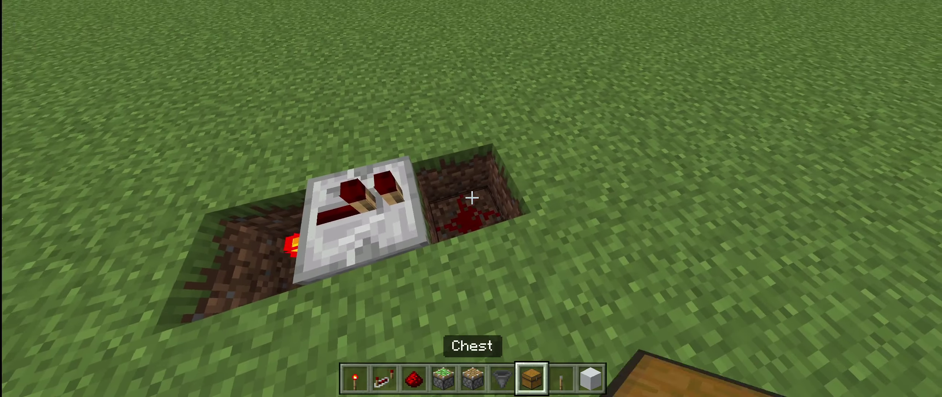
pyautogui.scroll(-1, 471, 198)
pyautogui.scroll(-1, 471, 197)
pyautogui.rightClick(471, 197)
pyautogui.scroll(-1, 472, 198)
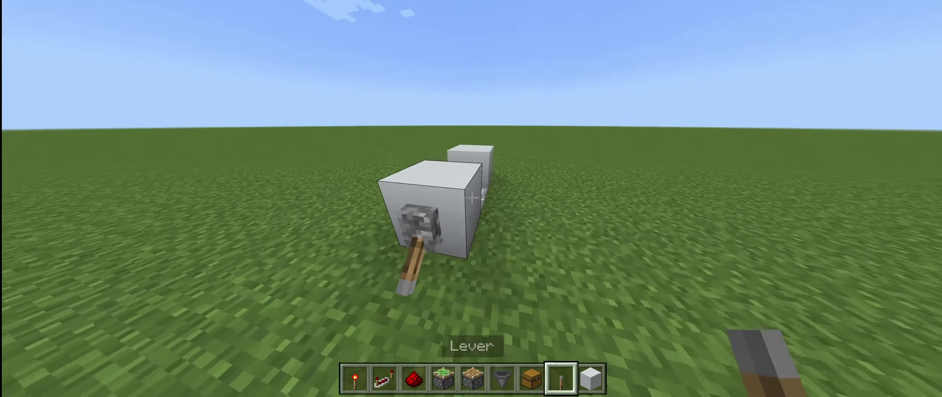
pyautogui.scroll(-2, 471, 197)
pyautogui.press('w')
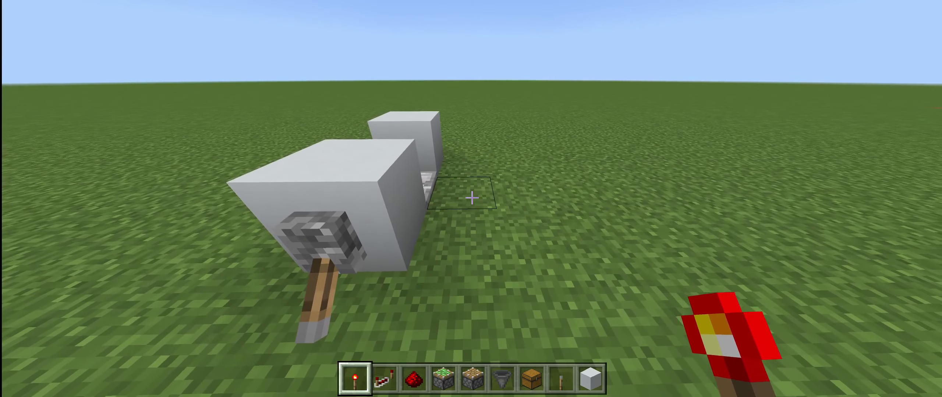
# Extend the trench beside the sticky pistons and lay redstone dust in it
pyautogui.press('w')
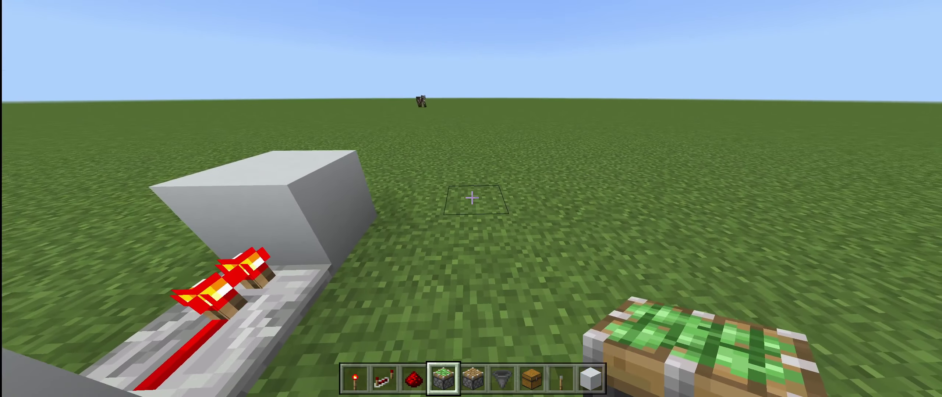
pyautogui.press('w')
pyautogui.click(471, 199)
pyautogui.press('3')
pyautogui.rightClick(471, 199)
pyautogui.scroll(-2, 471, 199)
pyautogui.scroll(2, 471, 199)
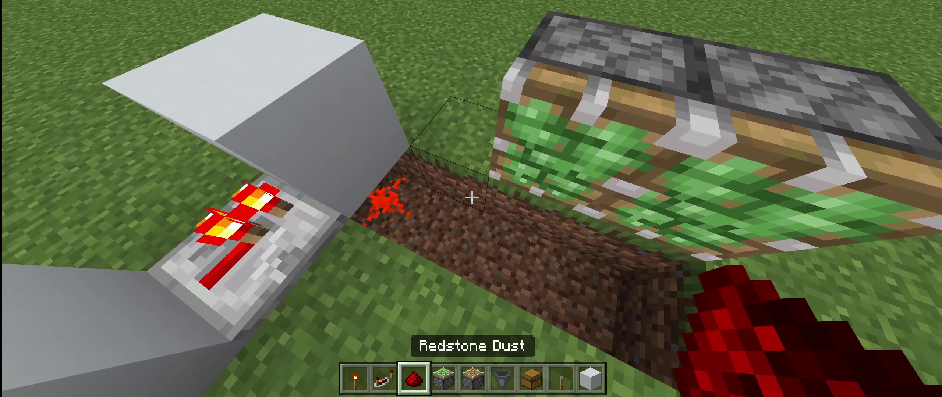
# Run a line of redstone dust from the white concrete block toward the sticky pistons
pyautogui.press('w')
pyautogui.press('s')
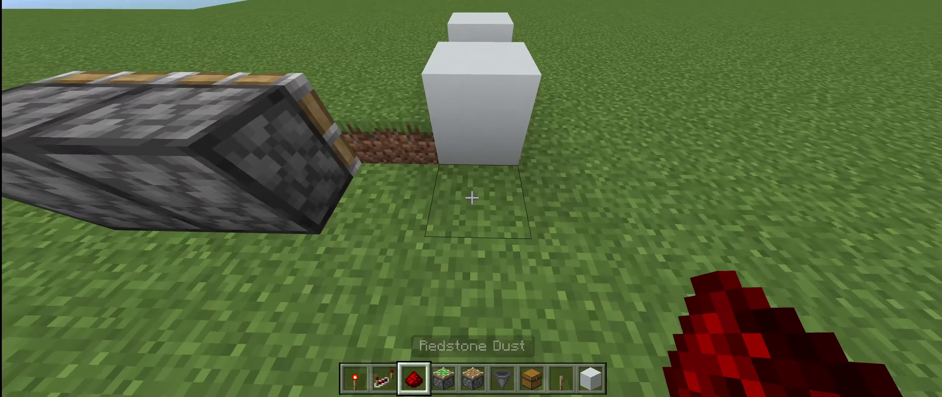
pyautogui.rightClick(471, 198)
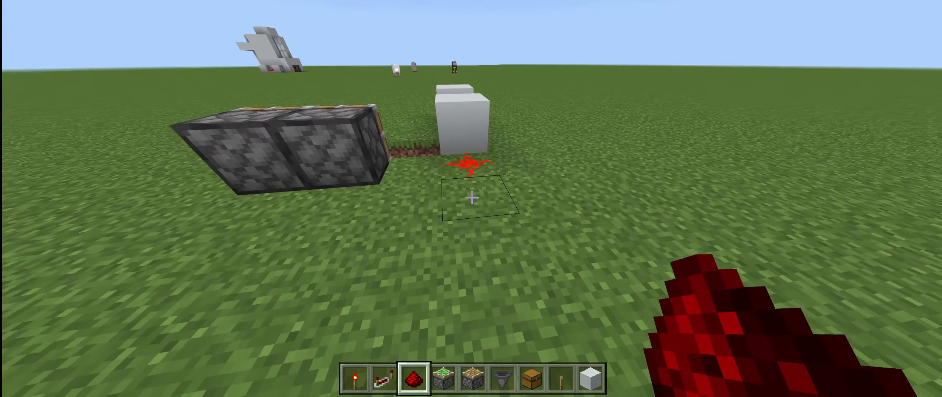
pyautogui.rightClick(472, 199)
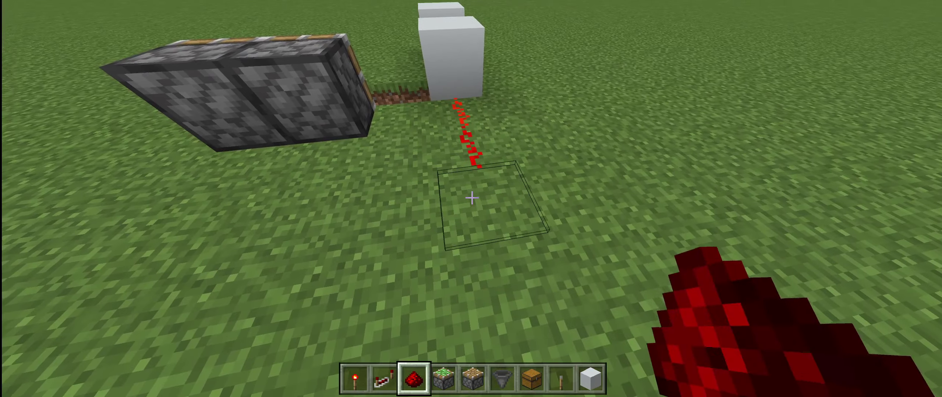
pyautogui.rightClick(471, 199)
pyautogui.press('a')
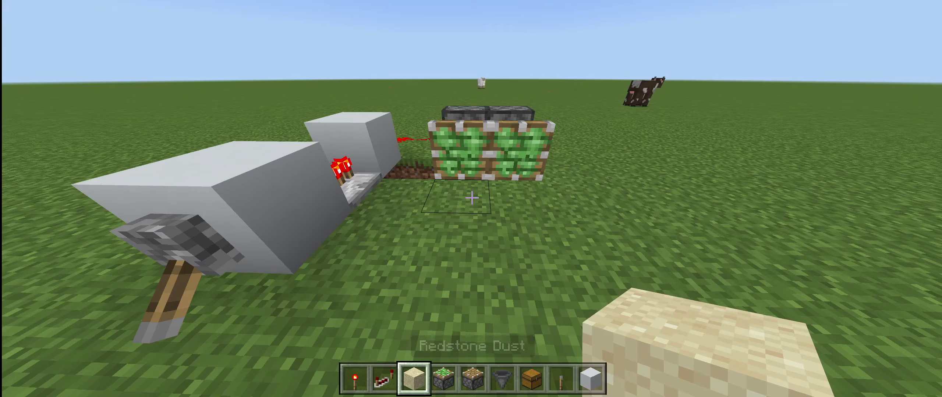
# Place two sandstone blocks against the pistons and wall the repeater in with white concrete
pyautogui.rightClick(471, 199)
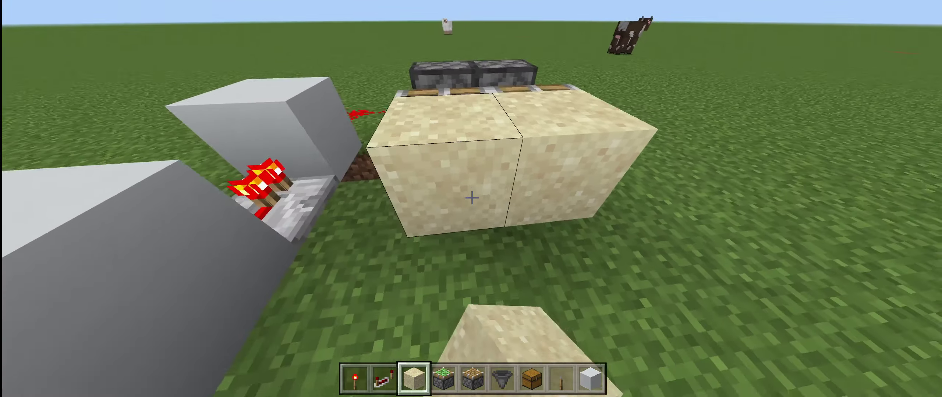
pyautogui.rightClick(471, 198)
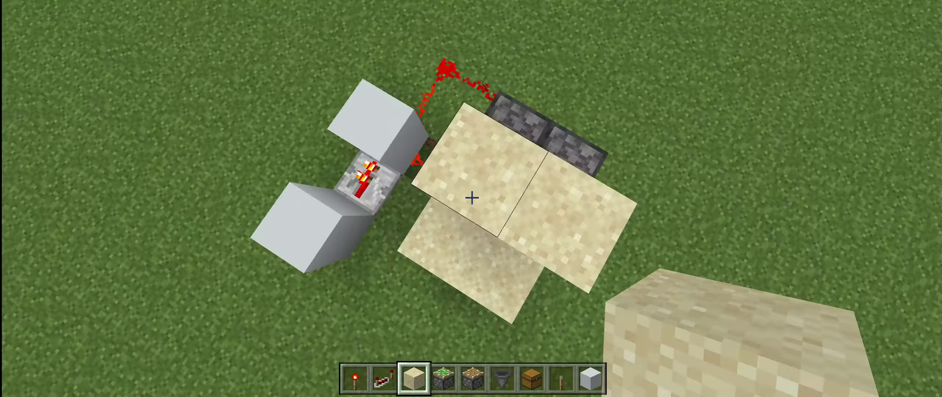
pyautogui.press('d')
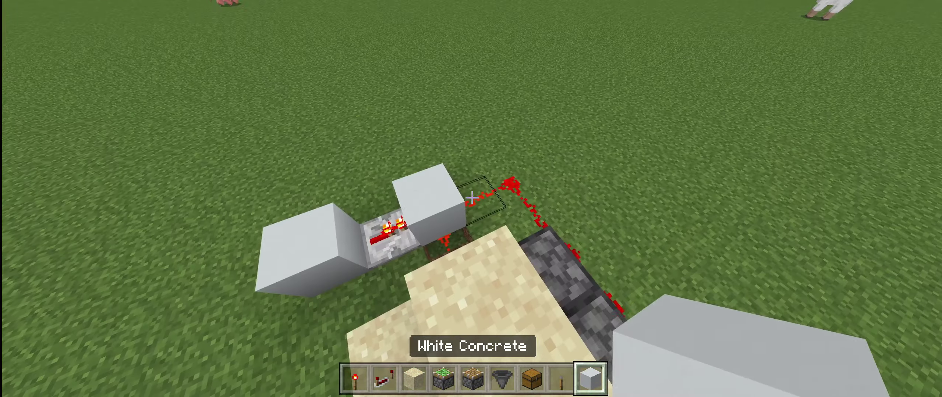
pyautogui.rightClick(471, 198)
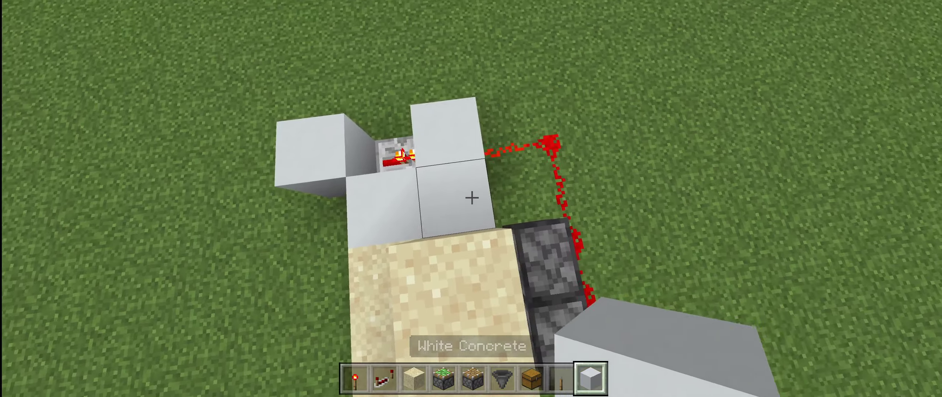
pyautogui.click(471, 198)
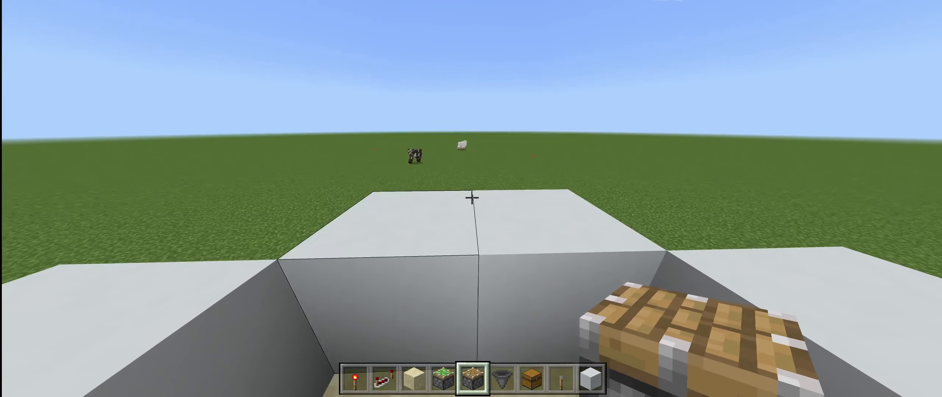
# Mount a piston in the upper wall and stack white concrete to raise the tower around it
pyautogui.rightClick(471, 198)
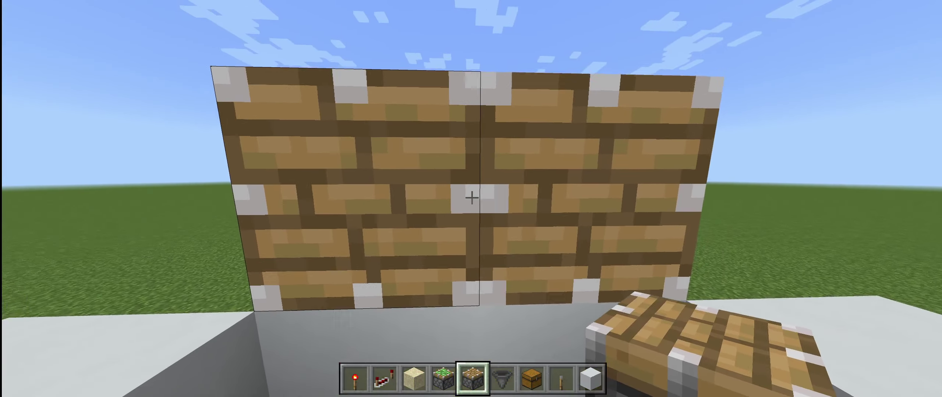
pyautogui.press('9')
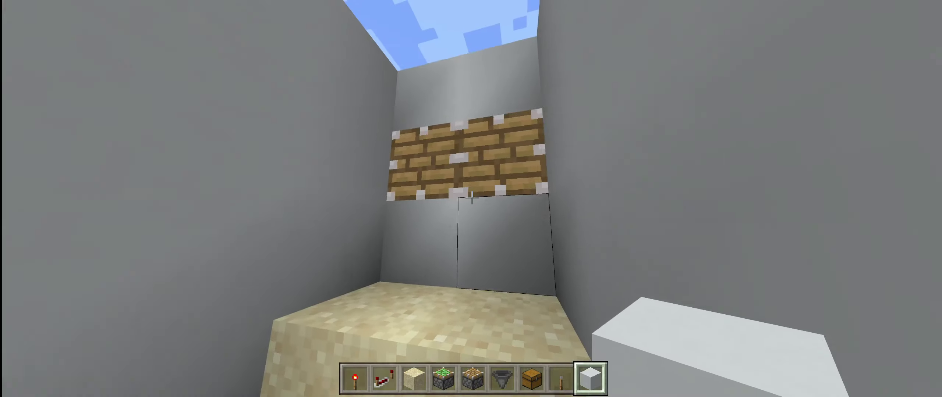
pyautogui.press('s')
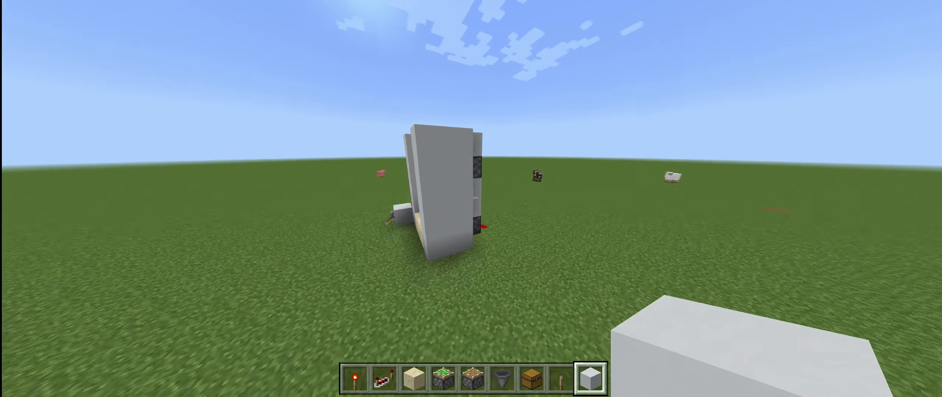
pyautogui.press('w')
pyautogui.scroll(4, 471, 198)
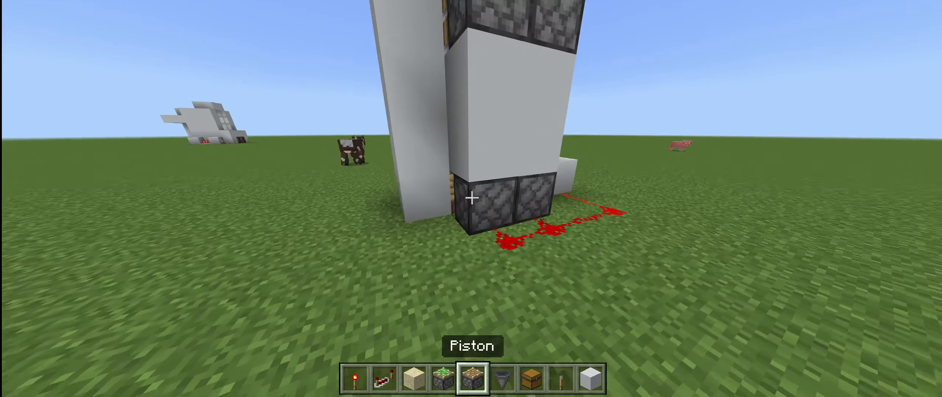
pyautogui.scroll(3, 471, 198)
pyautogui.scroll(-4, 472, 198)
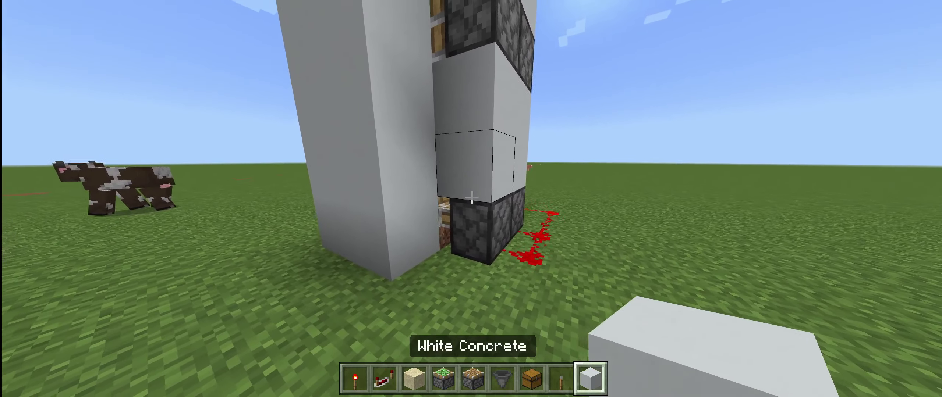
# Adjust the tower's front concrete and attach redstone torches to its base blocks
pyautogui.press('s')
pyautogui.press('w')
pyautogui.rightClick(471, 198)
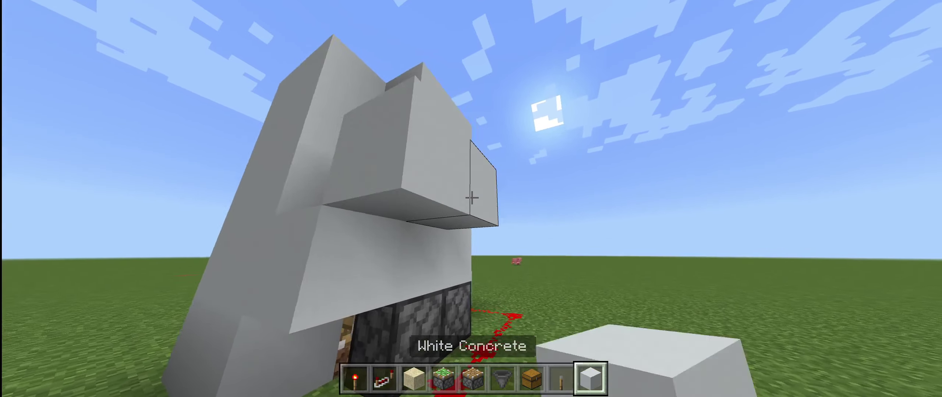
pyautogui.click(471, 199)
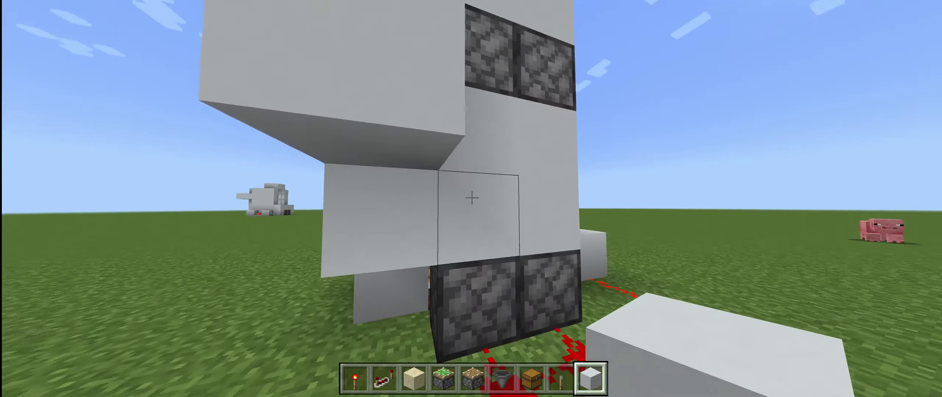
pyautogui.scroll(-1, 471, 198)
pyautogui.press('w')
pyautogui.rightClick(471, 198)
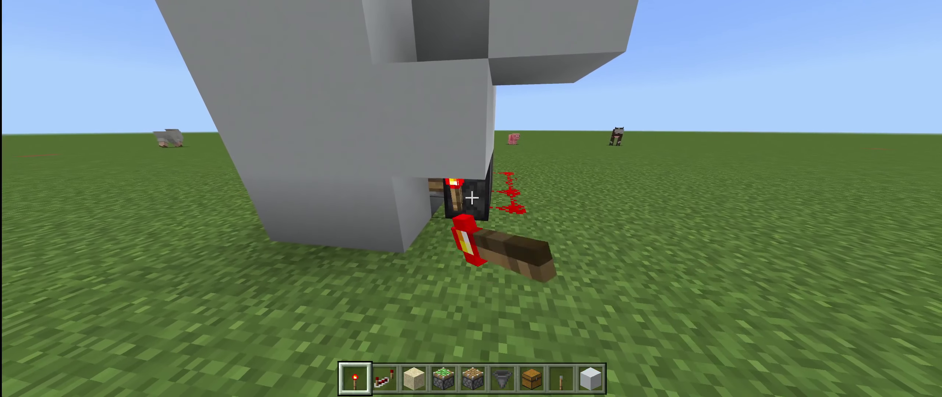
pyautogui.rightClick(471, 198)
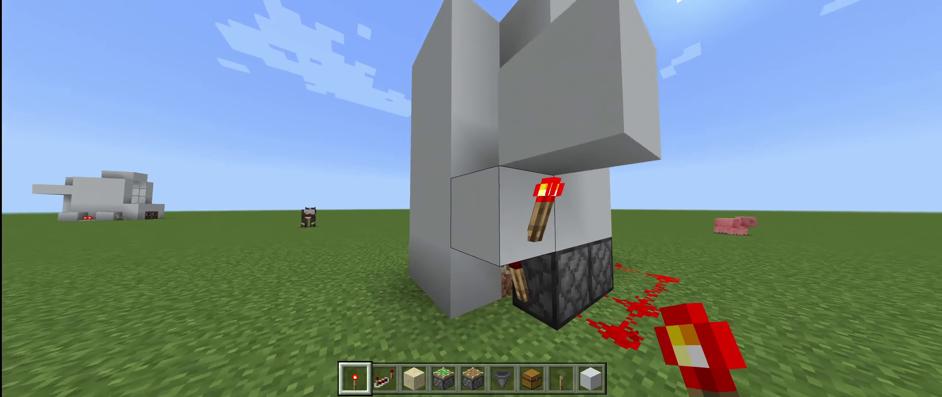
# Cover the dark block with white concrete and rise up to view the tower from above
pyautogui.press('s')
pyautogui.press('9')
pyautogui.press('w')
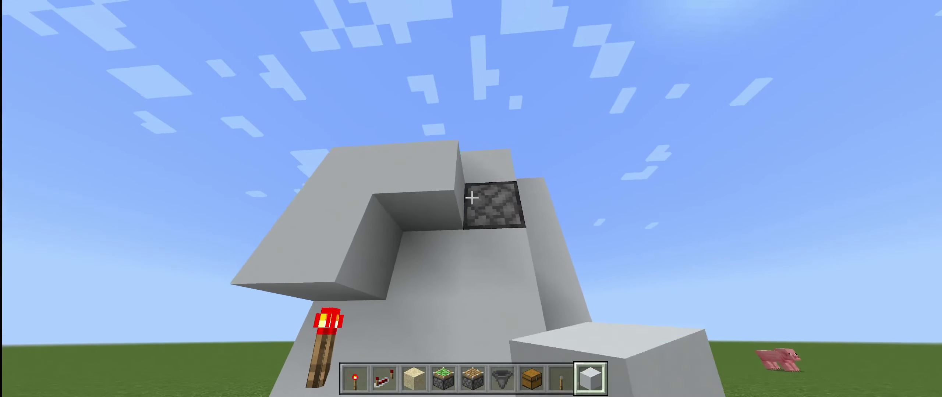
pyautogui.rightClick(471, 198)
pyautogui.press('s')
pyautogui.press('1')
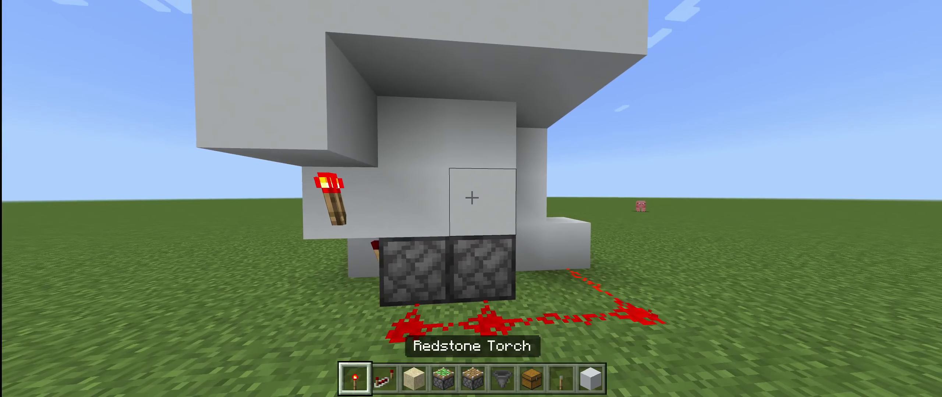
pyautogui.press('space')
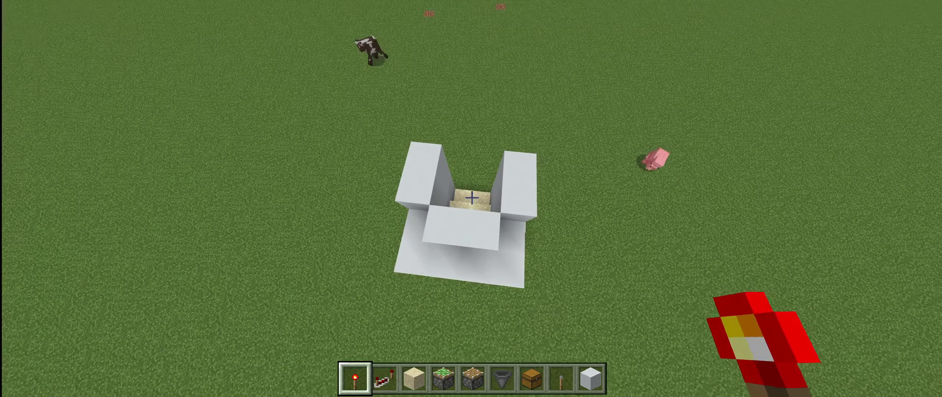
# Move redstone dust into the hotbar and lay it along the top concrete blocks
pyautogui.press('e')
pyautogui.press('3')
pyautogui.press('e')
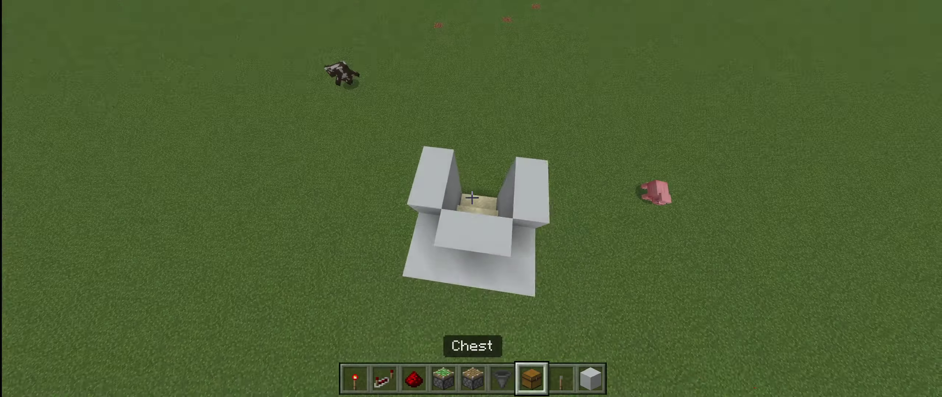
pyautogui.press('3')
pyautogui.rightClick(472, 197)
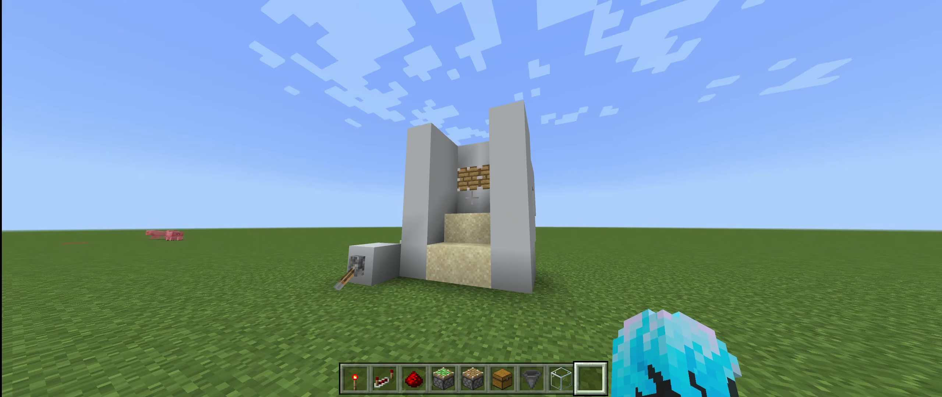
# Use temporary glass to set two hoppers on the sand inside the shaft, then clear the glass
pyautogui.press('w')
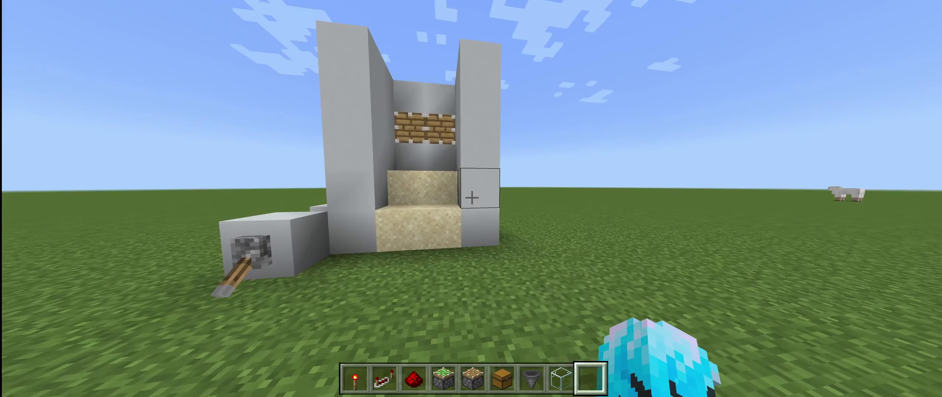
pyautogui.press('6')
pyautogui.press('w')
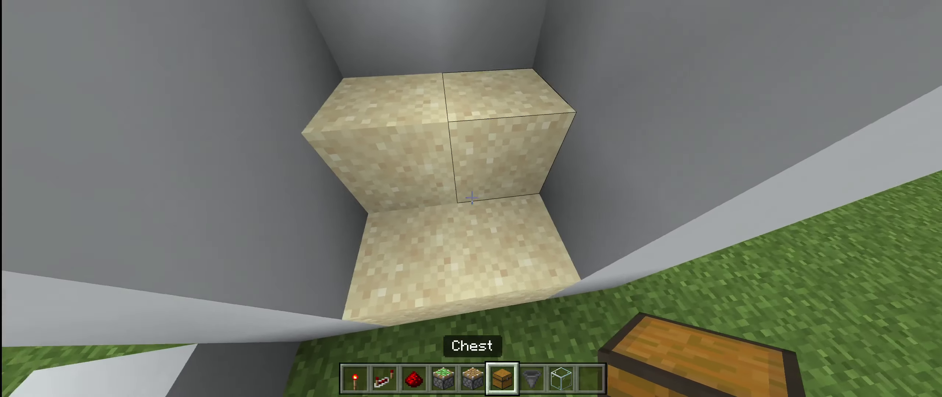
pyautogui.press('7')
pyautogui.press('8')
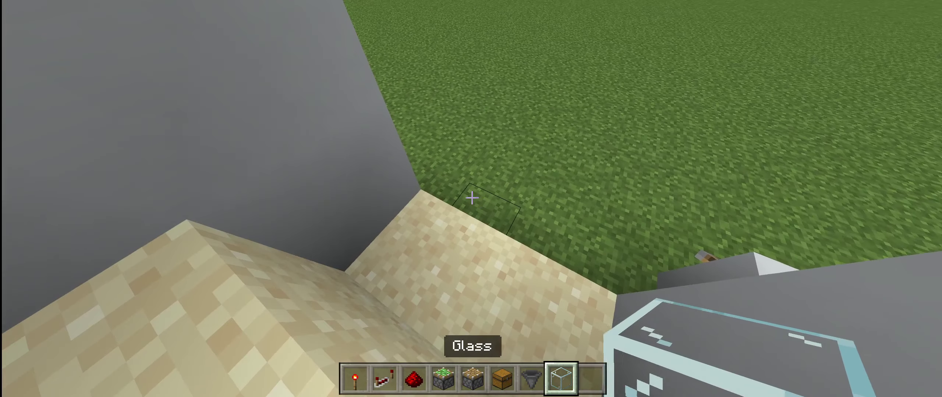
pyautogui.rightClick(471, 198)
pyautogui.press('7')
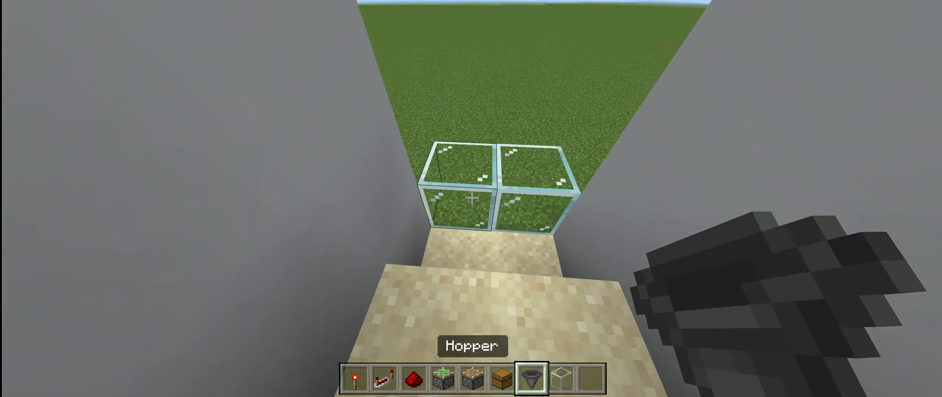
pyautogui.rightClick(471, 198)
pyautogui.click(471, 198)
pyautogui.rightClick(471, 197)
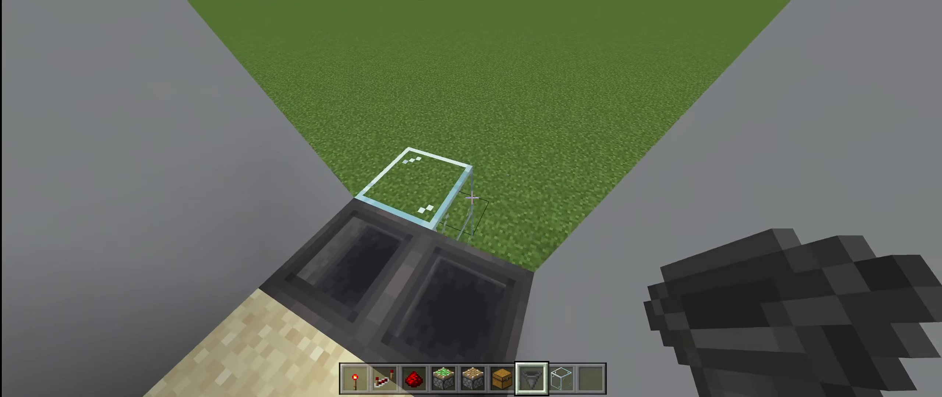
pyautogui.click(471, 197)
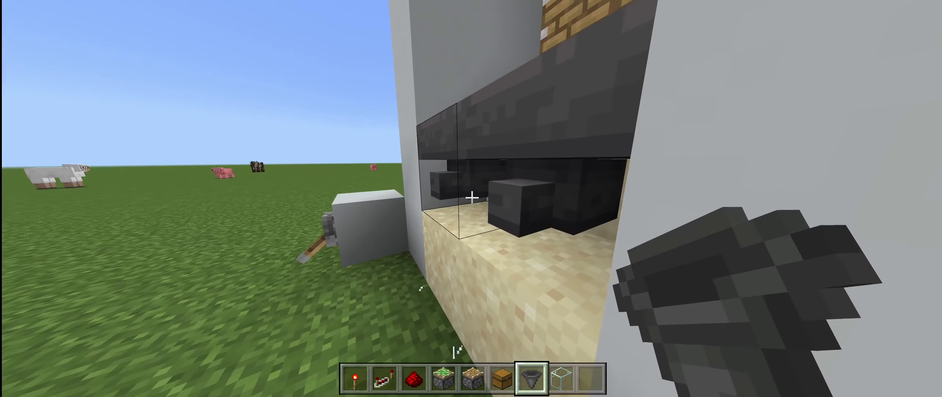
# Place a double chest in front of the hoppers and stack a glass front two blocks tall above it
pyautogui.press('6')
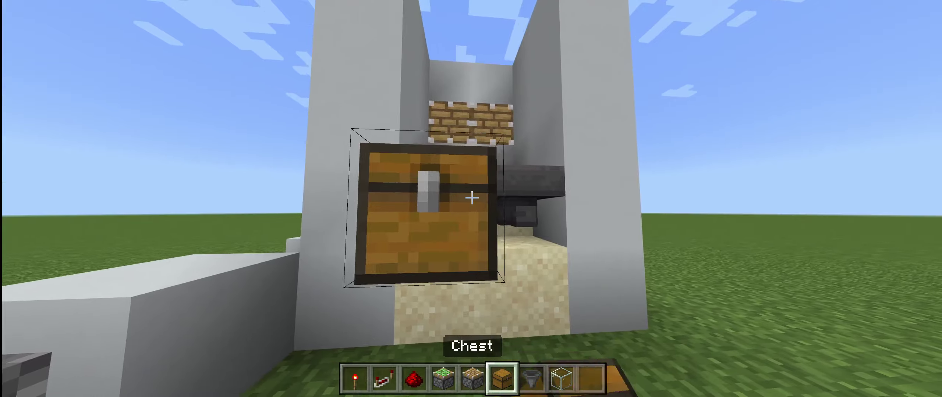
pyautogui.rightClick(471, 197)
pyautogui.press('7')
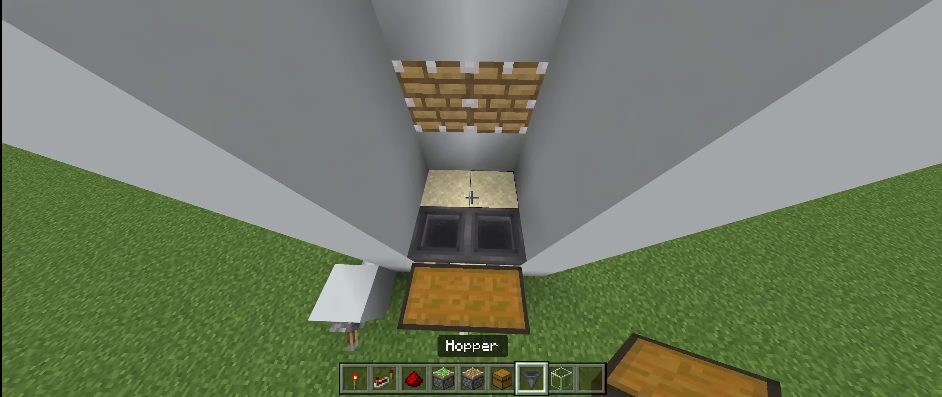
pyautogui.press('8')
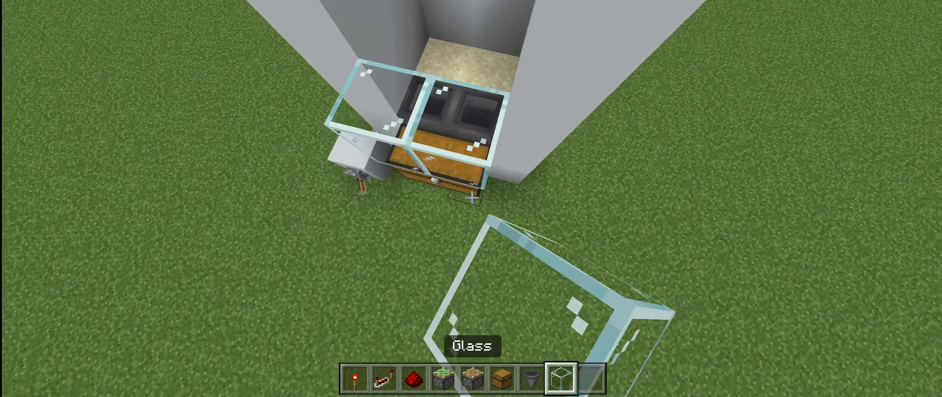
pyautogui.rightClick(471, 198)
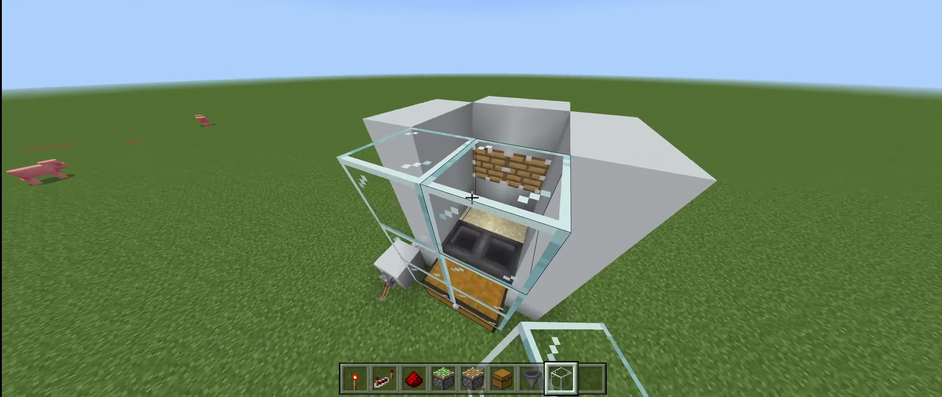
pyautogui.press('s')
pyautogui.press('e')
pyautogui.press('e')
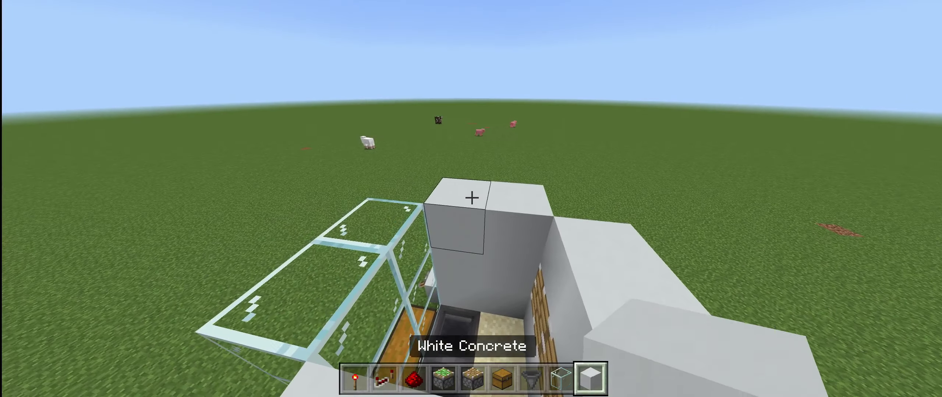
# Cap the build with white concrete and bring kelp into the hotbar
pyautogui.rightClick(471, 198)
pyautogui.click(471, 197)
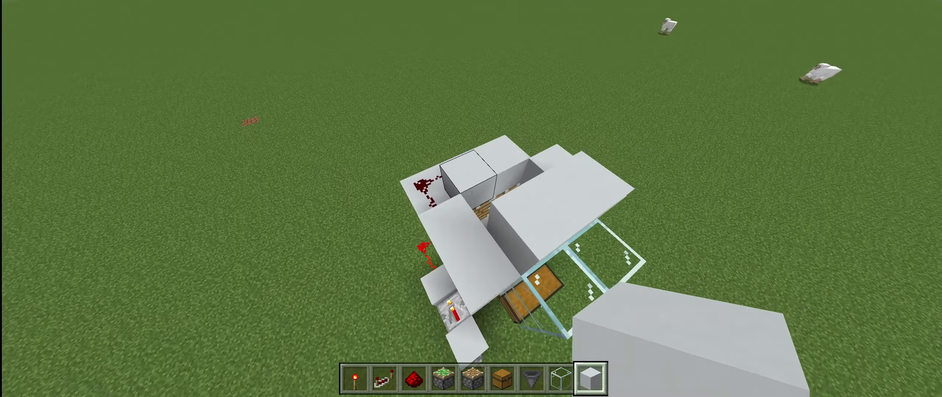
pyautogui.press('e')
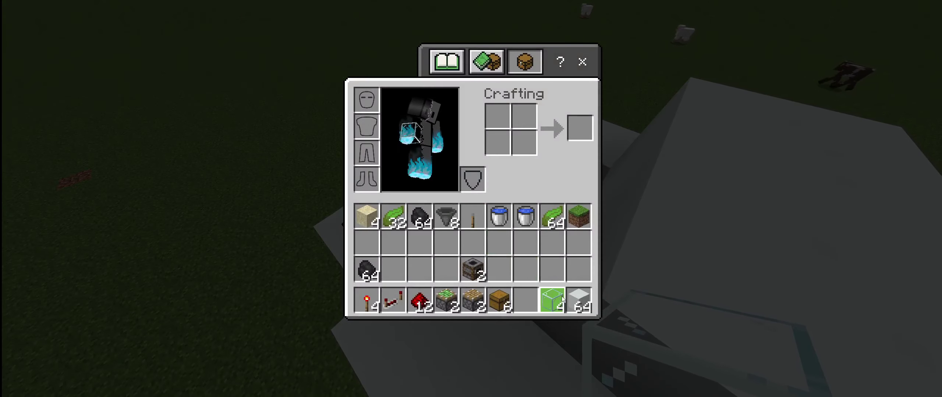
pyautogui.keyDown('shift'); pyautogui.click(548, 217); pyautogui.keyUp('shift')
pyautogui.press('e')
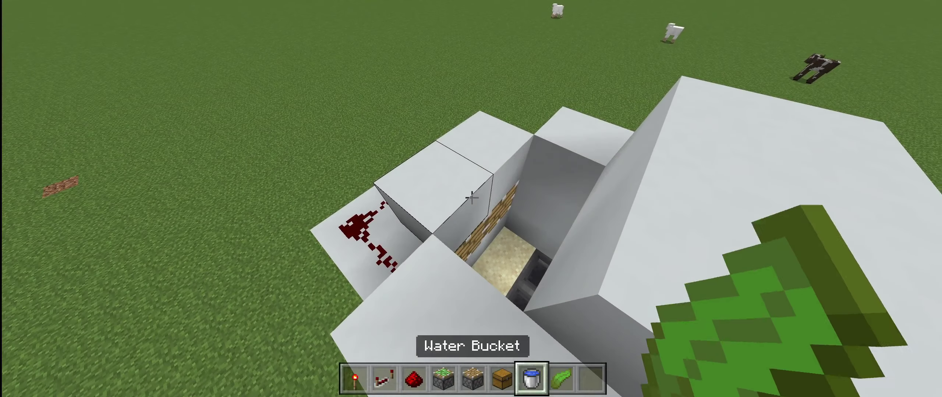
# Pour water into the shaft and plant kelp in it
pyautogui.rightClick(471, 199)
pyautogui.press('8')
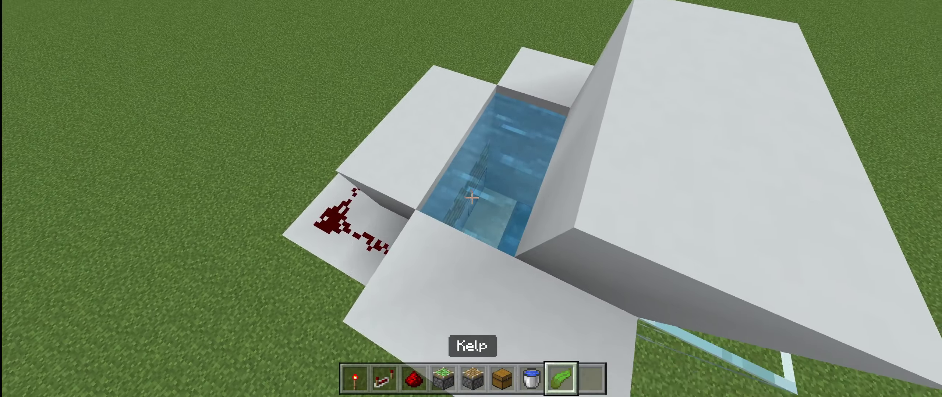
pyautogui.rightClick(471, 199)
pyautogui.press('7')
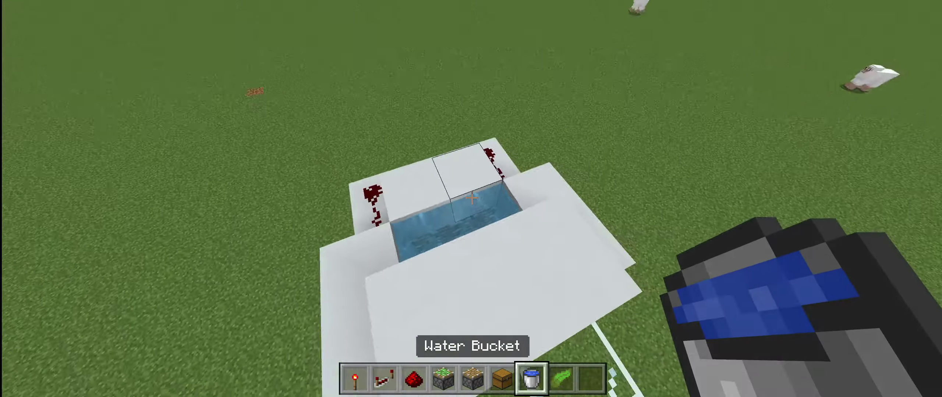
# Take a hopper from the inventory and place it into the water-filled kelp shaft
pyautogui.press('e')
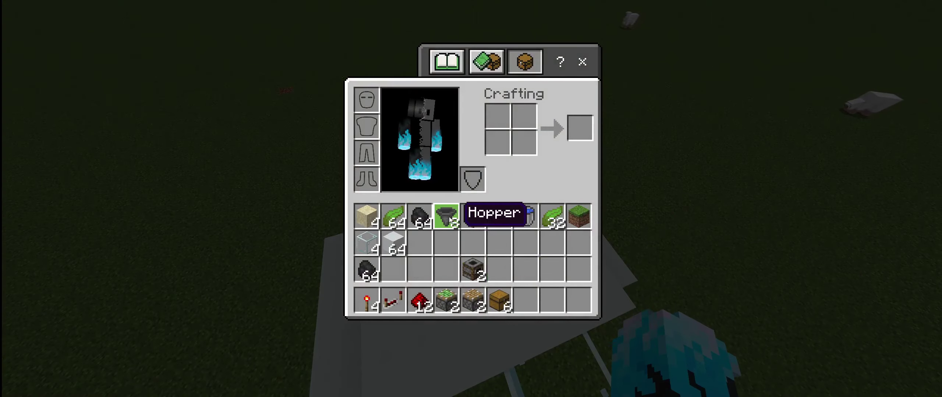
pyautogui.press('7')
pyautogui.press('e')
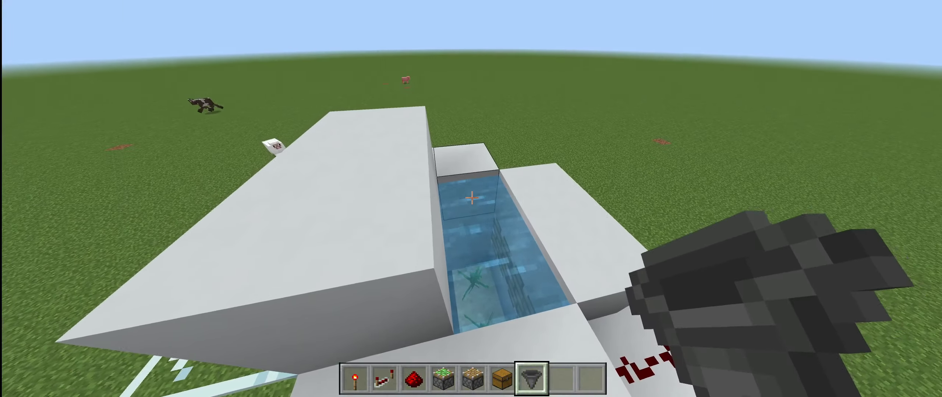
pyautogui.rightClick(472, 199)
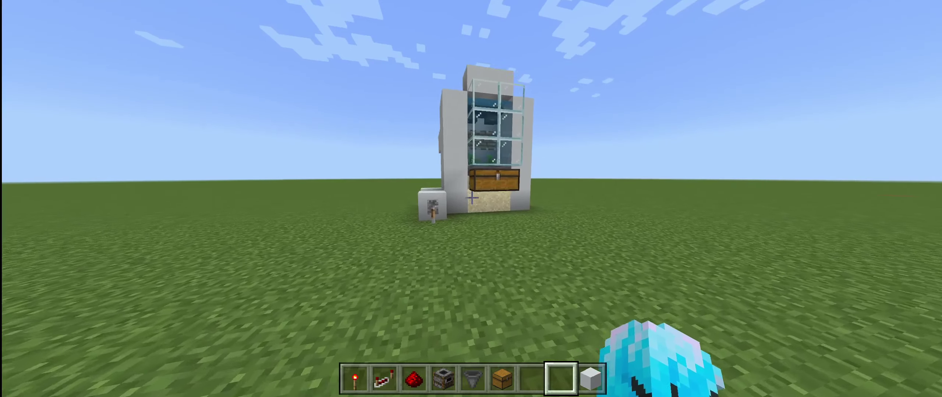
# Place two hoppers under the front chest and dig a pit in front of them for the smokers
pyautogui.press('e')
pyautogui.press('e')
pyautogui.scroll(1, 471, 198)
pyautogui.scroll(2, 471, 198)
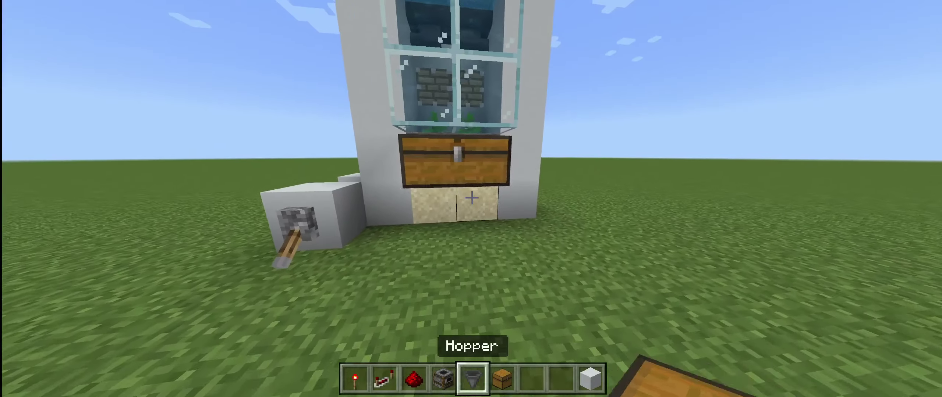
pyautogui.scroll(1, 471, 199)
pyautogui.click(471, 199)
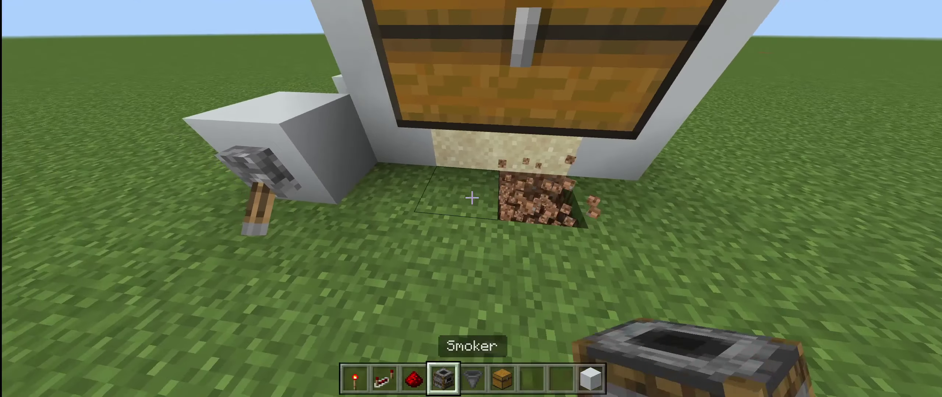
pyautogui.scroll(-1, 471, 198)
pyautogui.rightClick(471, 199)
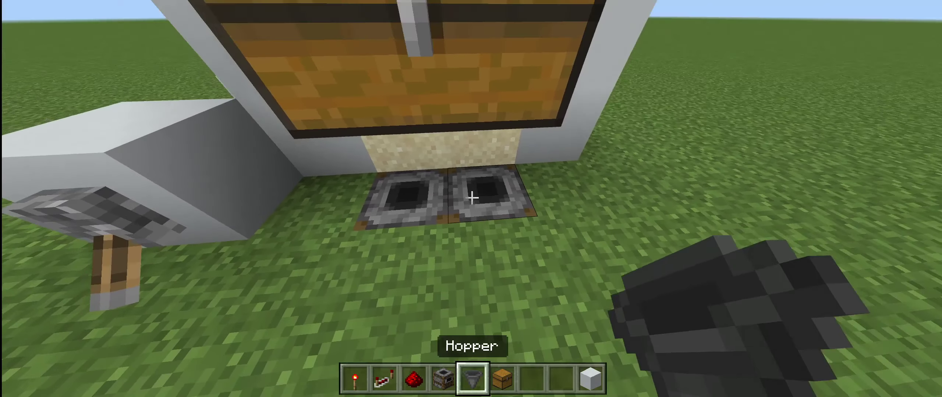
pyautogui.press('s')
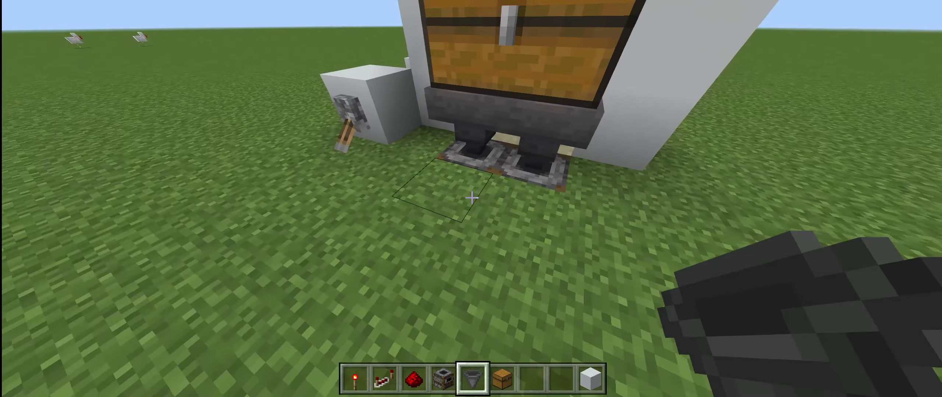
pyautogui.click(471, 199)
pyautogui.press('w')
pyautogui.scroll(-1, 471, 200)
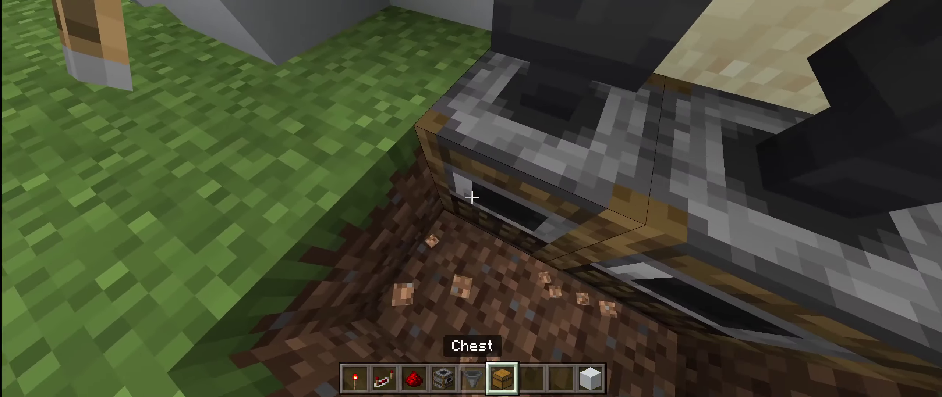
pyautogui.scroll(-1, 471, 199)
pyautogui.scroll(-1, 472, 198)
# Place a white concrete block atop the column above the glass and walk back to the smokers
pyautogui.press('s')
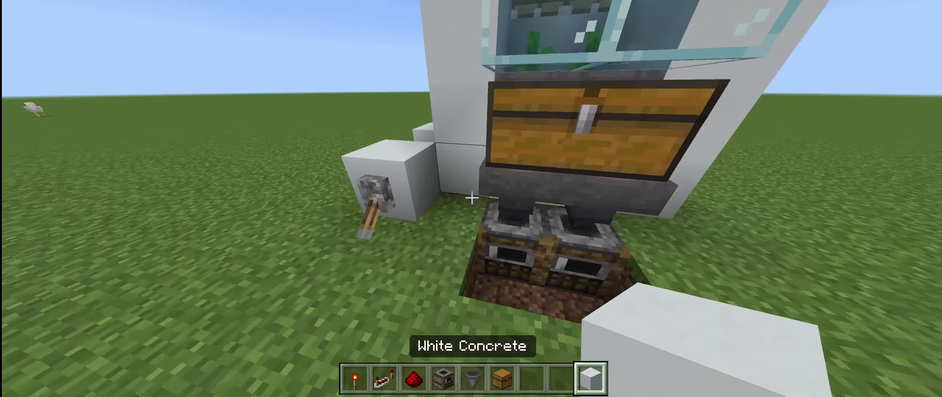
pyautogui.rightClick(471, 199)
pyautogui.press('d')
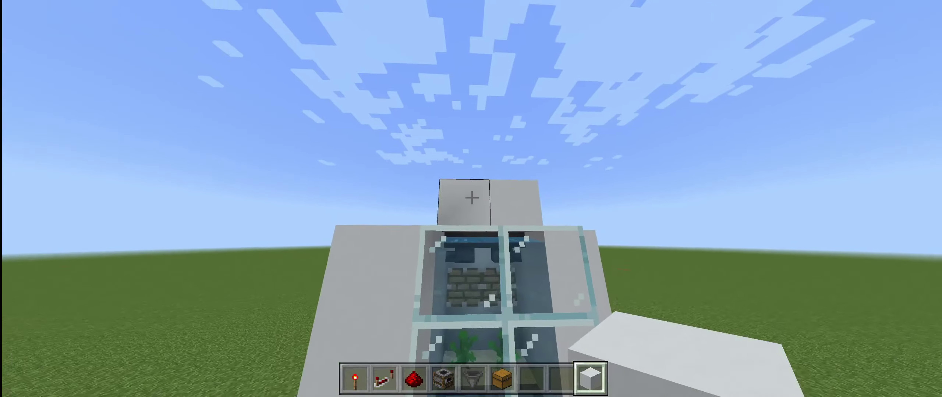
pyautogui.press('w')
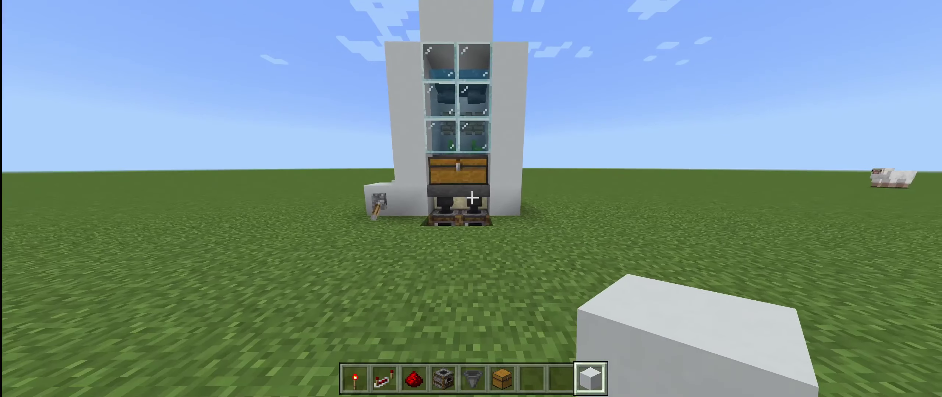
pyautogui.press('w')
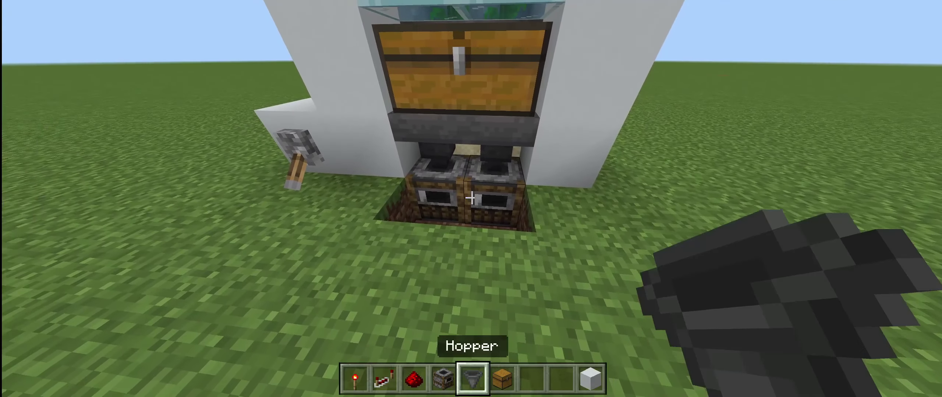
# Dig a dirt chamber down beneath the smokers
pyautogui.press('w')
pyautogui.press('w')
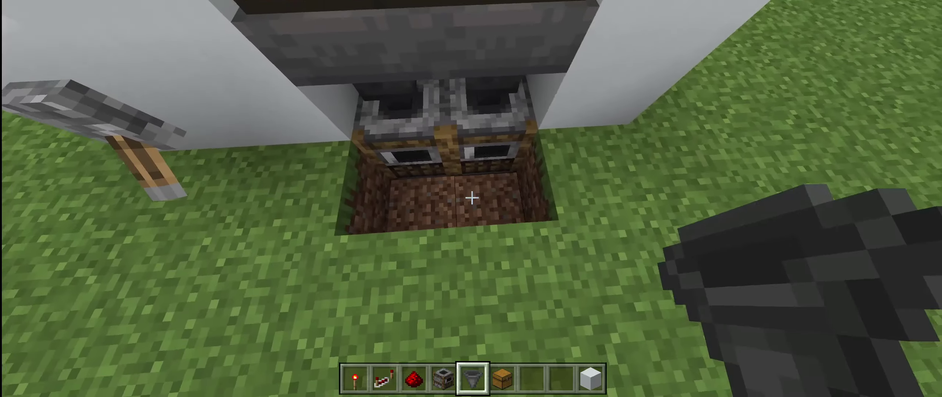
pyautogui.press('w')
pyautogui.click(471, 197)
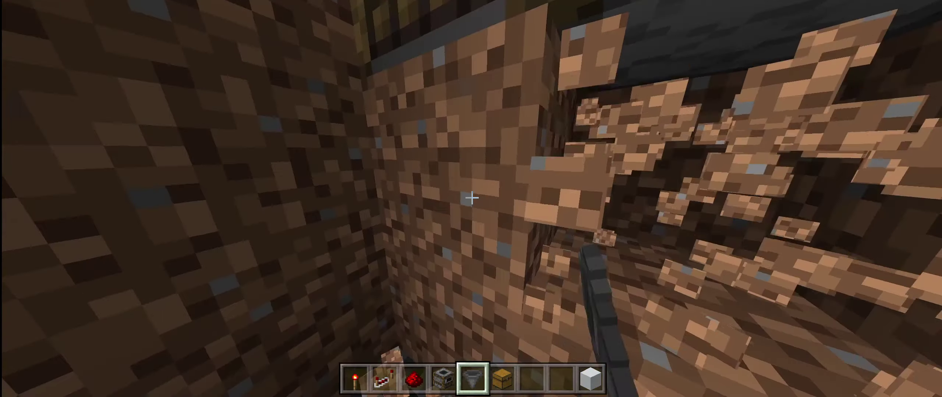
pyautogui.click(471, 197)
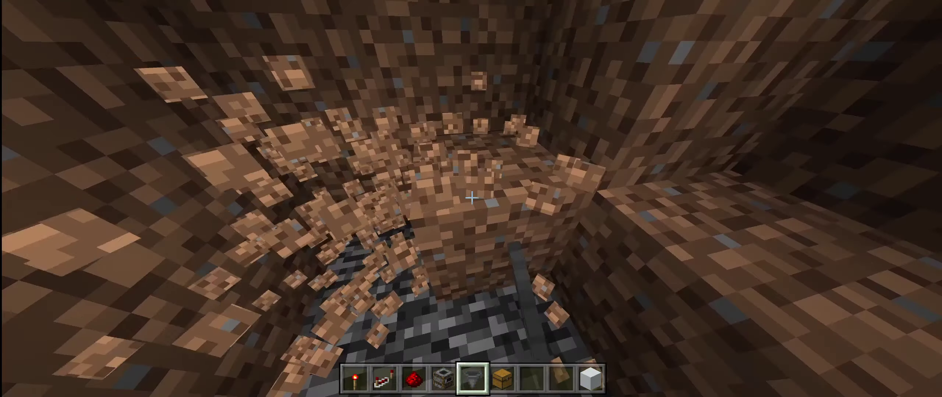
pyautogui.click(471, 198)
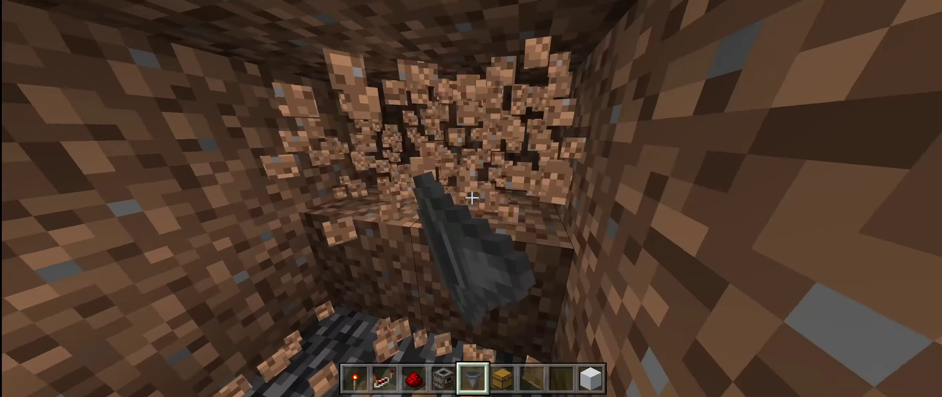
pyautogui.click(471, 198)
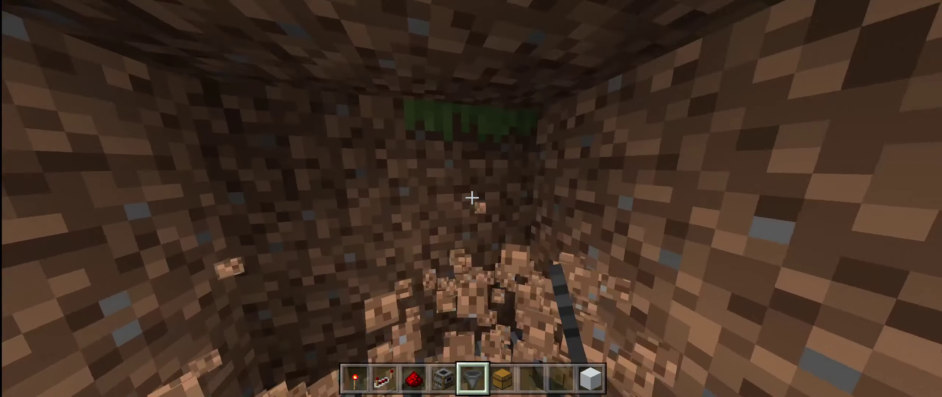
pyautogui.click(471, 197)
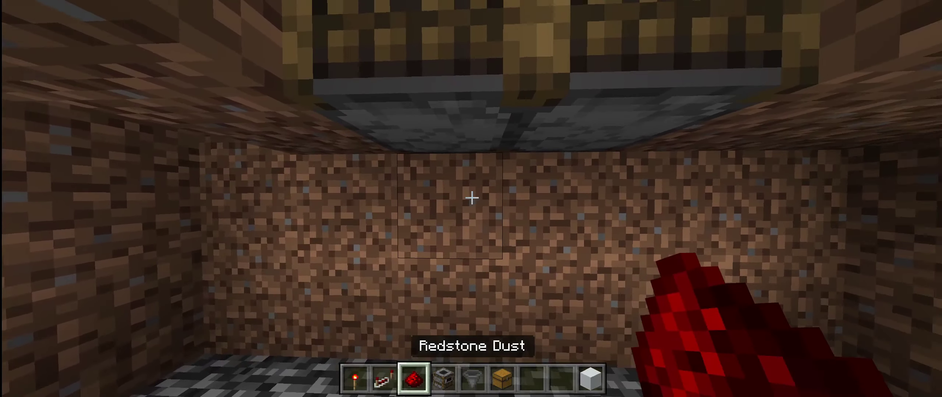
pyautogui.scroll(-2, 471, 197)
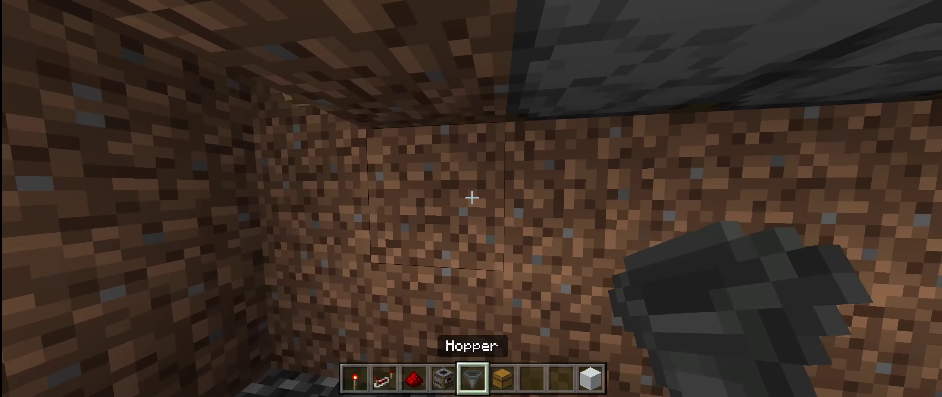
# Place a double chest on the chamber floor with two hopper columns feeding it from the smokers
pyautogui.rightClick(471, 198)
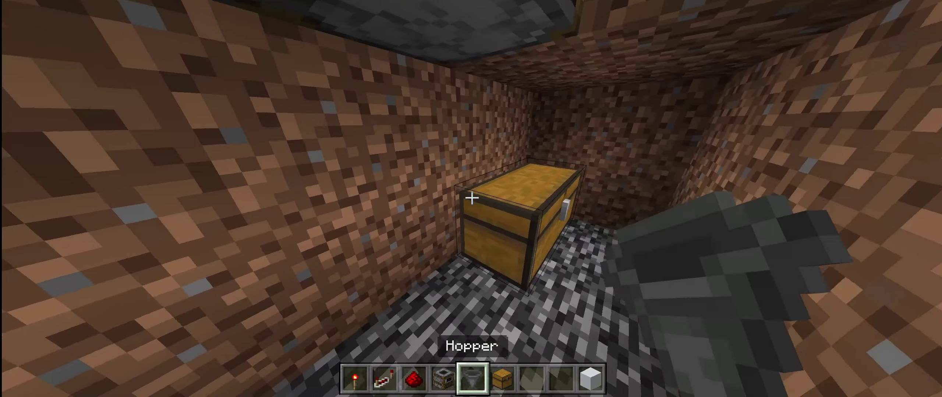
pyautogui.rightClick(471, 197)
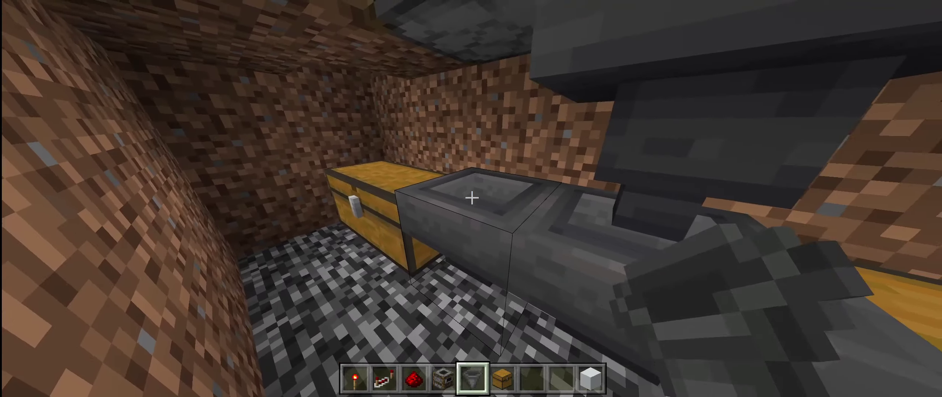
pyautogui.rightClick(471, 197)
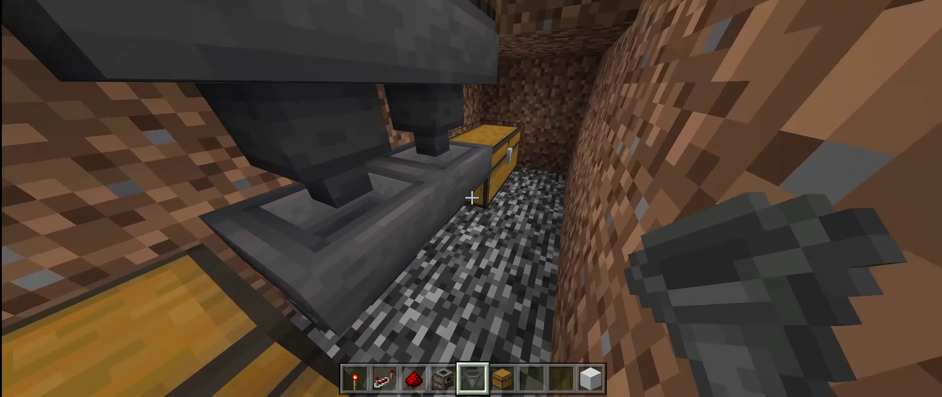
pyautogui.scroll(-2, 471, 197)
pyautogui.rightClick(472, 197)
pyautogui.press('e')
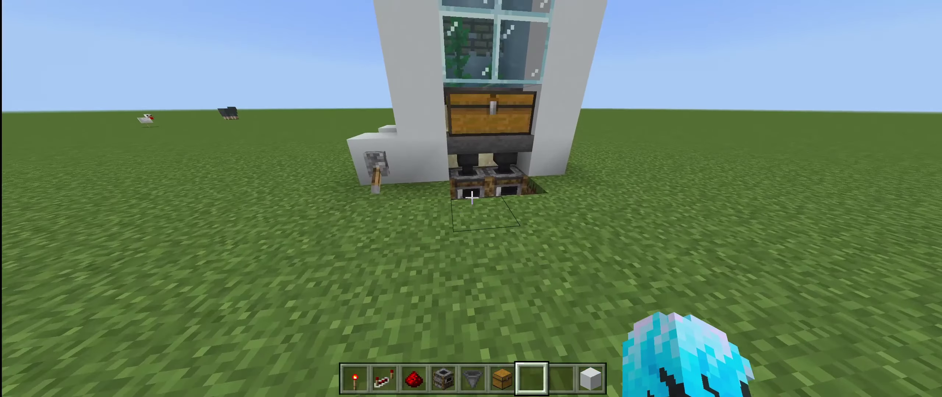
# Load the 64 coal into the smokers' fuel slots so they light
pyautogui.rightClick(471, 197)
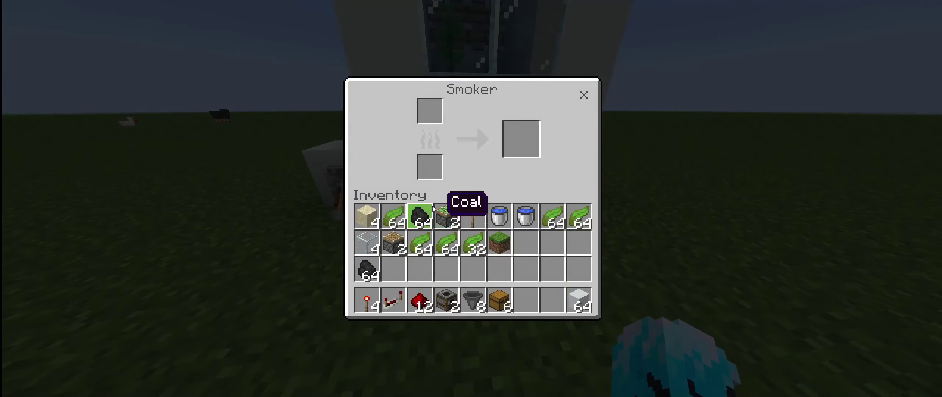
pyautogui.press('e')
pyautogui.rightClick(471, 197)
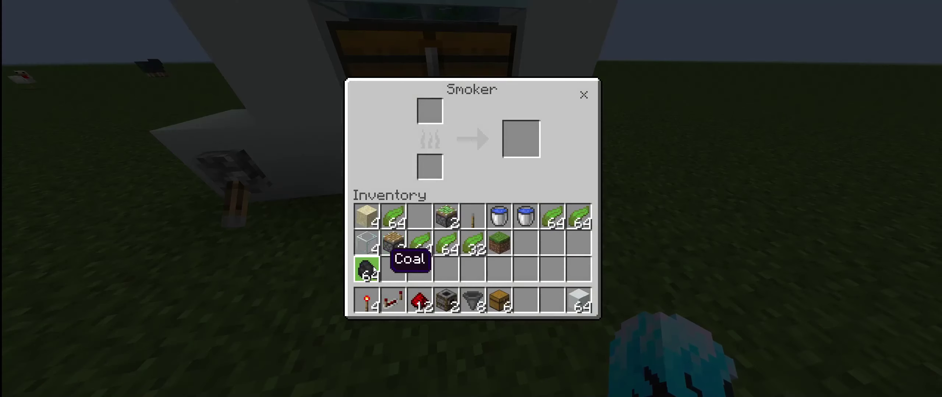
pyautogui.keyDown('shift'); pyautogui.click(424, 214); pyautogui.keyUp('shift')
pyautogui.press('e')
# Step back to view the whole build and check a smoker is cooking the kelp
pyautogui.press('w')
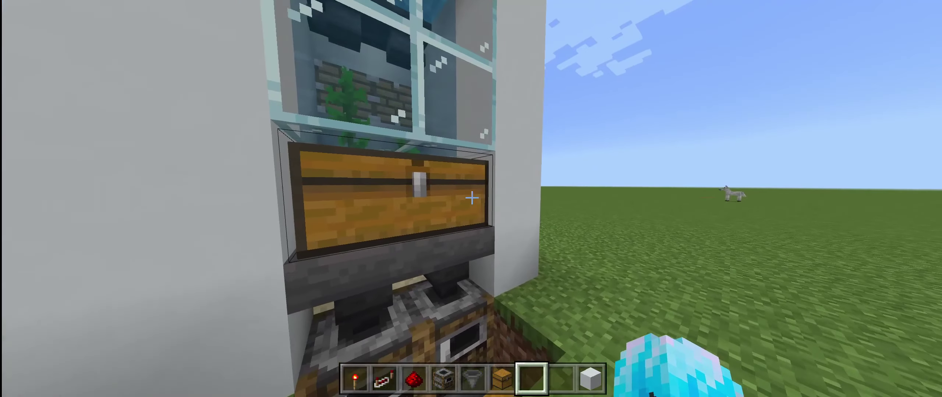
pyautogui.press('s')
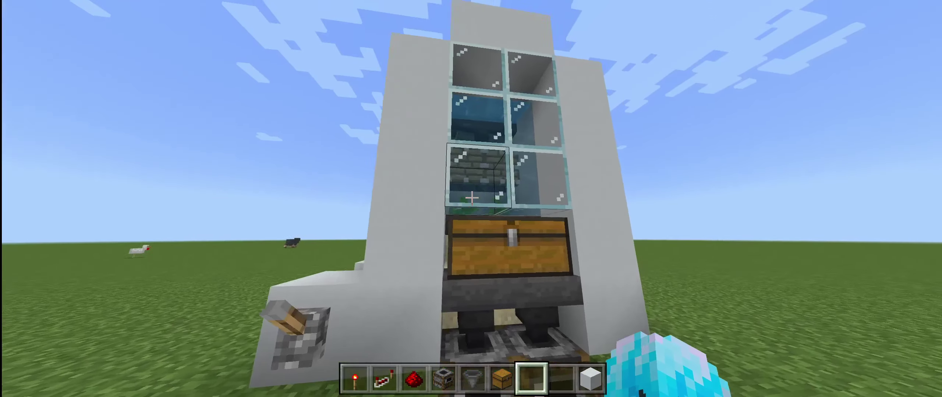
pyautogui.press('w')
pyautogui.press('w')
pyautogui.press('w')
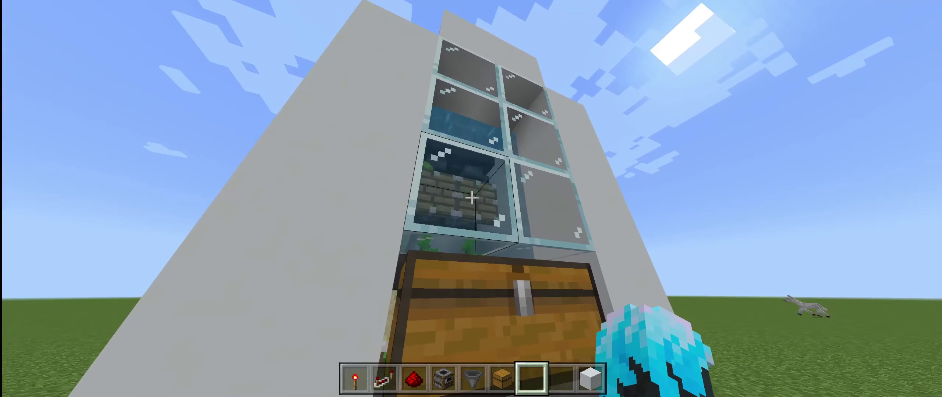
pyautogui.press('s')
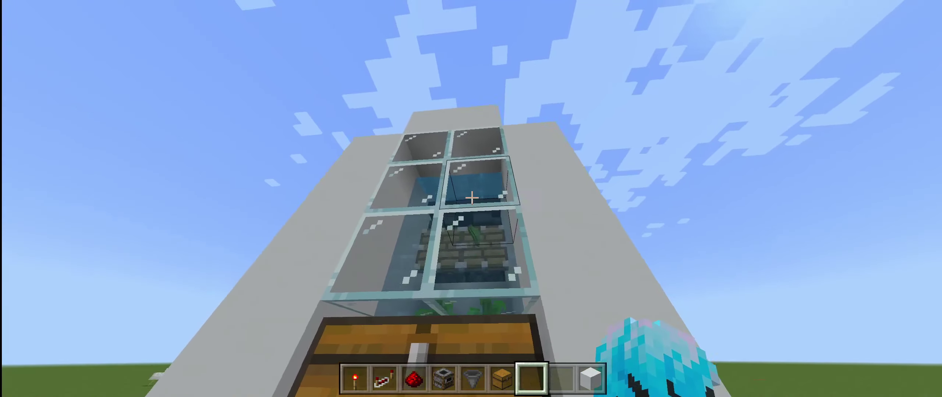
pyautogui.press('w')
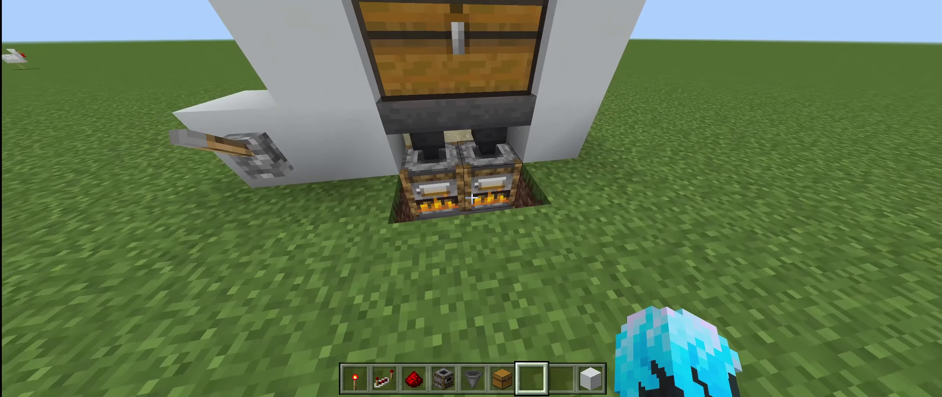
pyautogui.rightClick(471, 198)
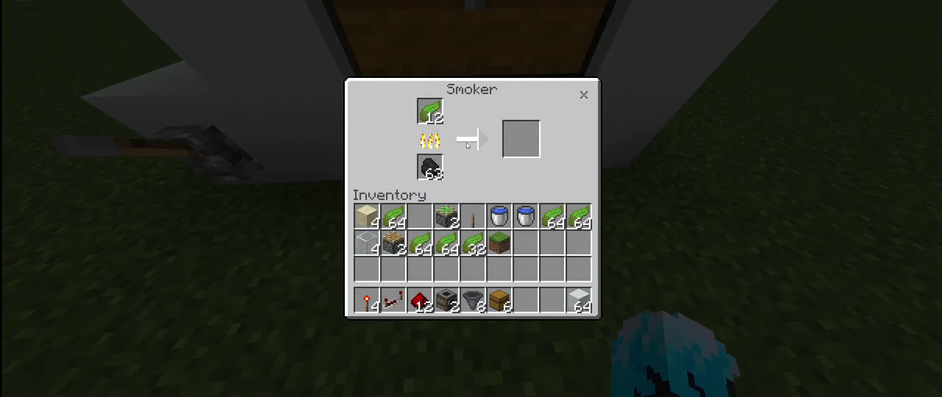
pyautogui.press('Escape')
# Drop into the pit and check the underground double chest for dried kelp
pyautogui.press('w')
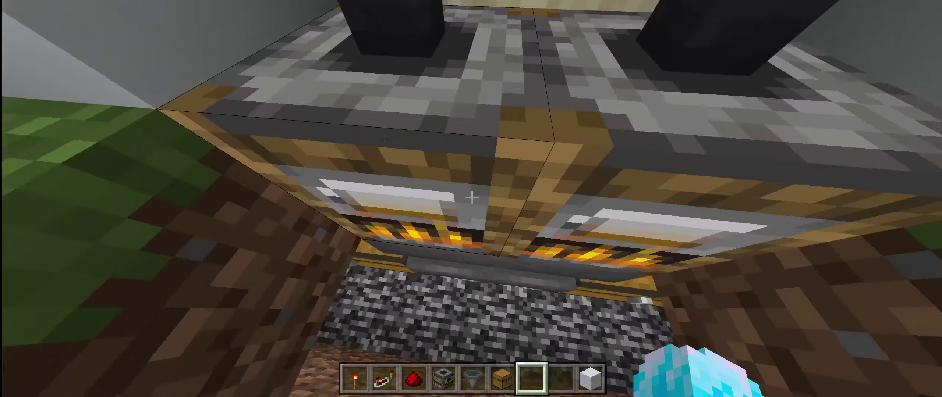
pyautogui.rightClick(472, 199)
pyautogui.press('Escape')
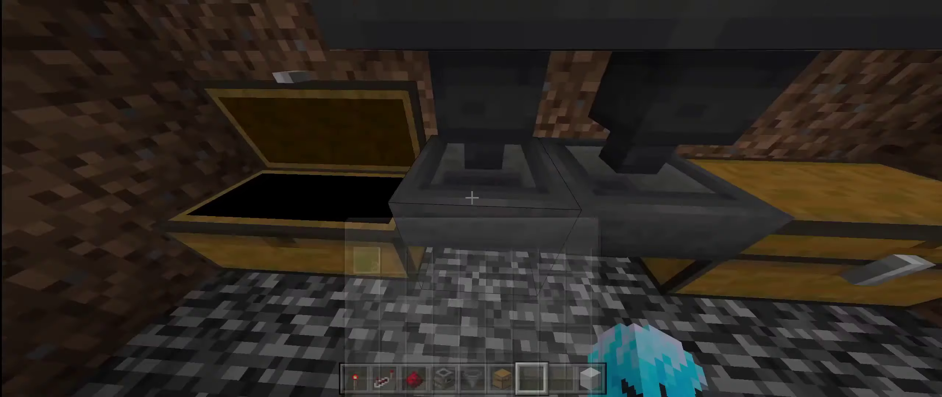
pyautogui.rightClick(472, 198)
pyautogui.press('Escape')
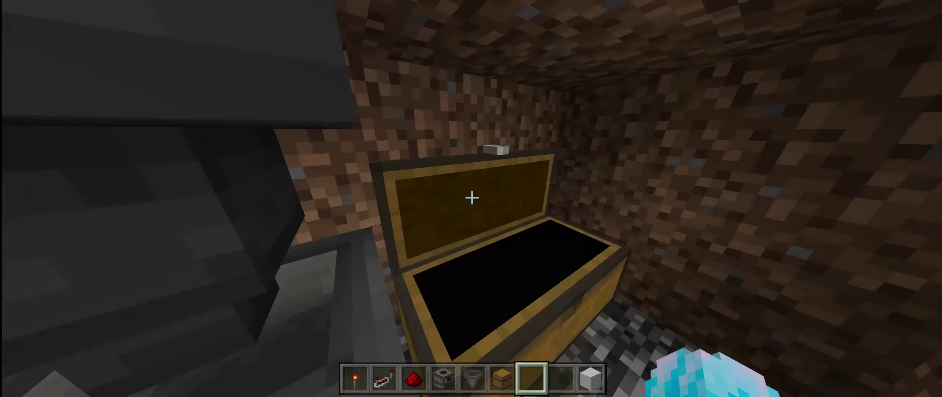
pyautogui.press('w')
pyautogui.press('w')
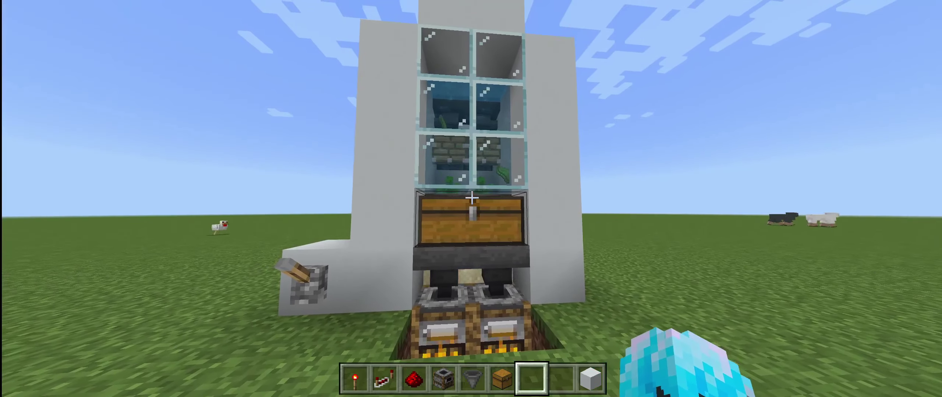
pyautogui.press('w')
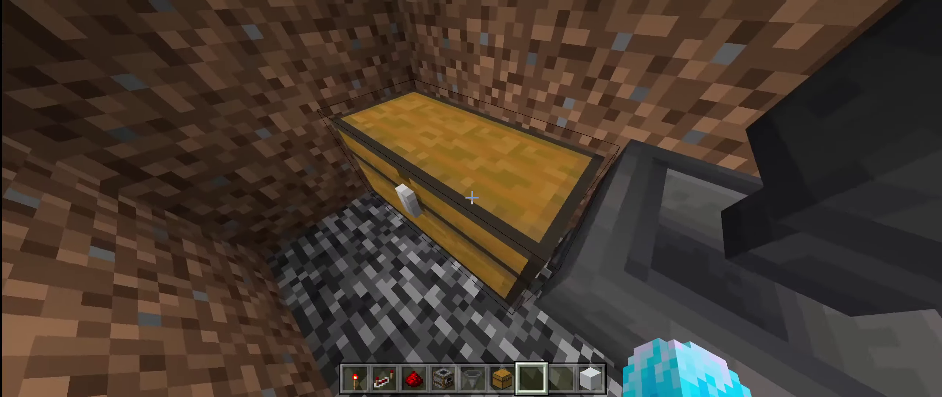
pyautogui.rightClick(471, 199)
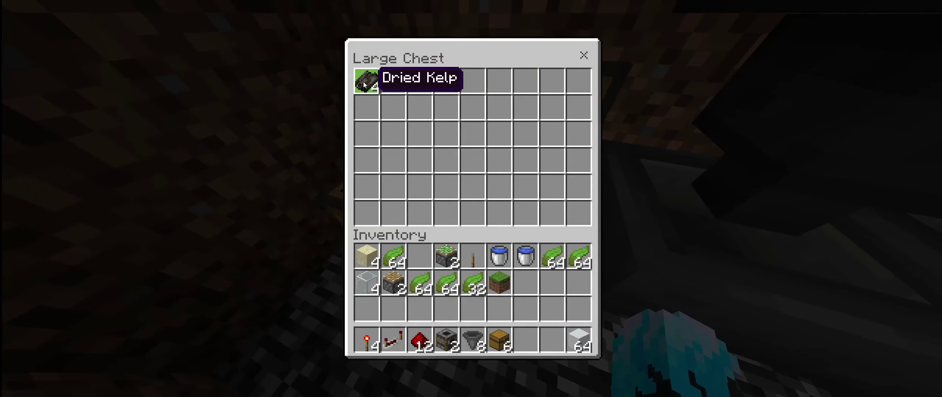
pyautogui.press('Escape')
pyautogui.press('s')
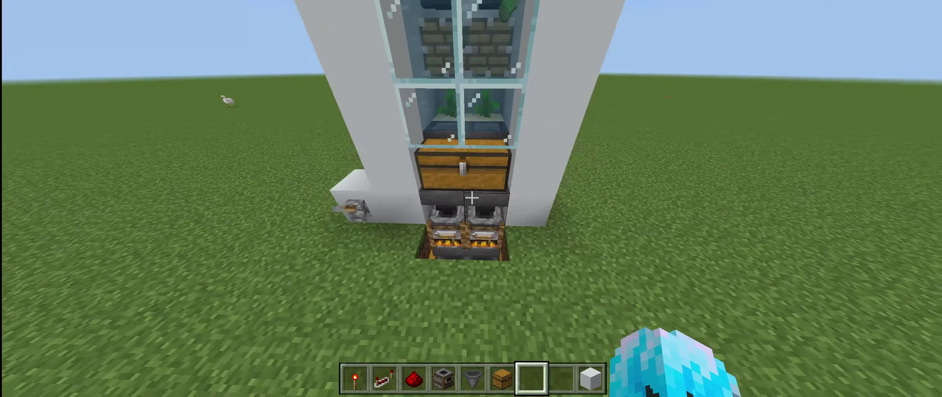
pyautogui.press('w')
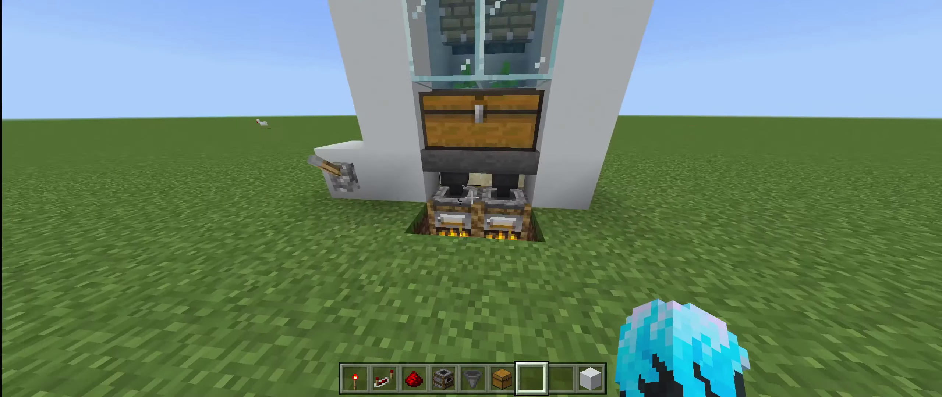
pyautogui.press('w')
pyautogui.rightClick(472, 199)
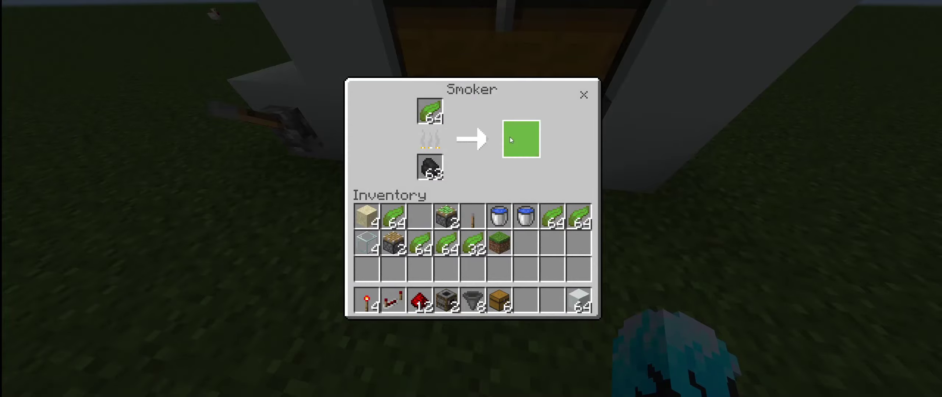
# Hide the HUD with F1 and circle the finished kelp farm to show every side
pyautogui.press('Escape')
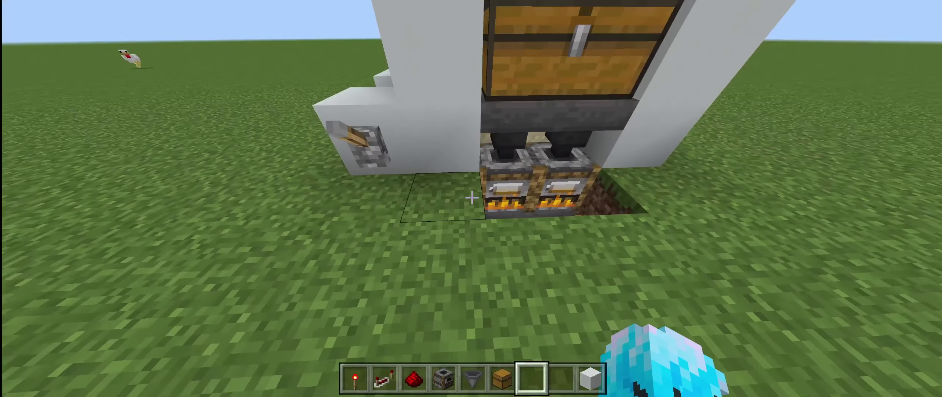
pyautogui.press('s')
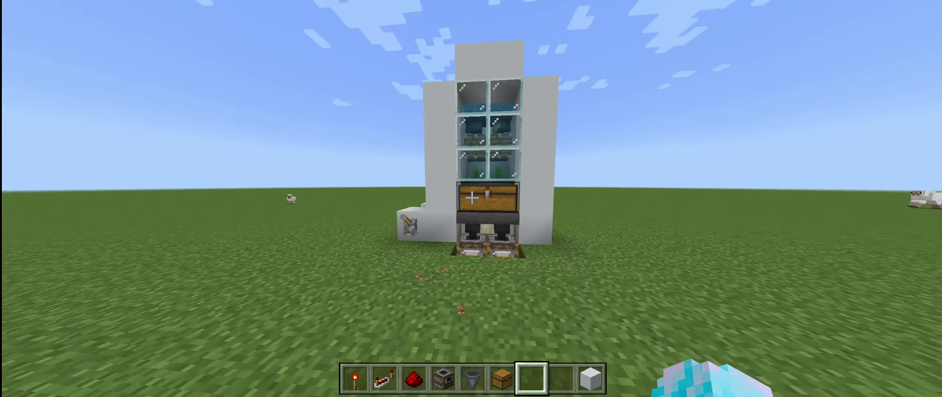
pyautogui.press('F1')
pyautogui.press('d')
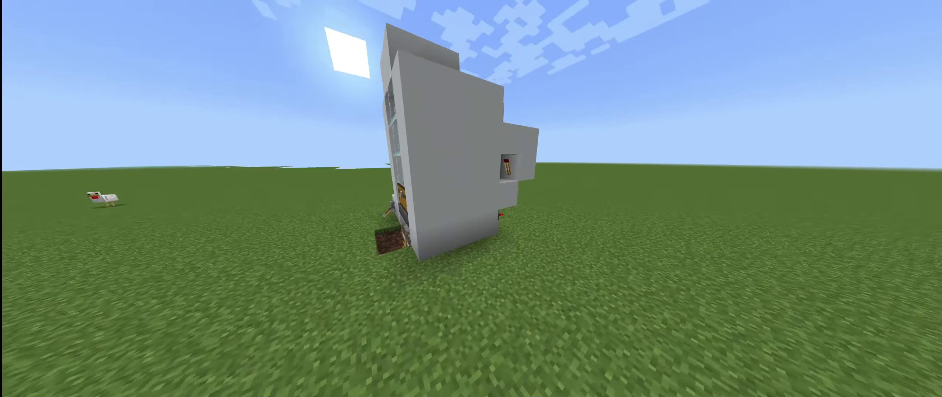
pyautogui.press('w')
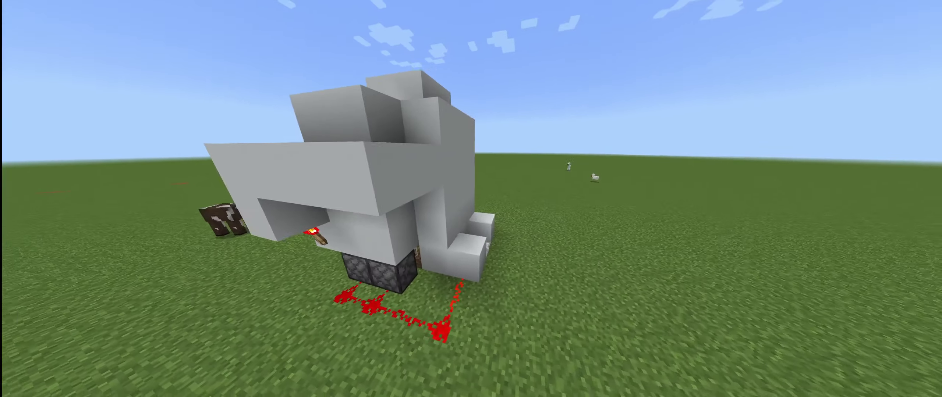
pyautogui.press('d')
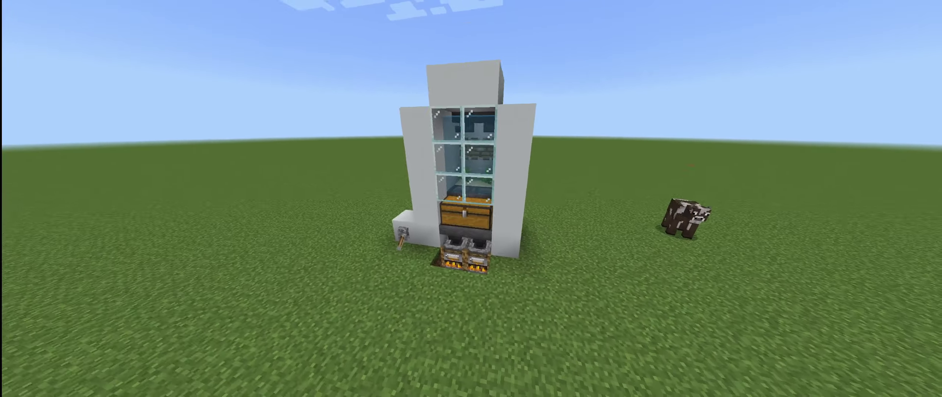
pyautogui.press('s')
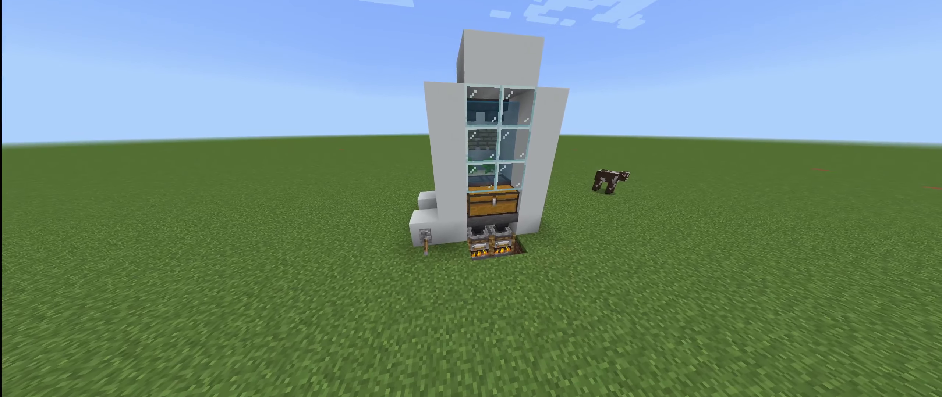
pyautogui.press('s')
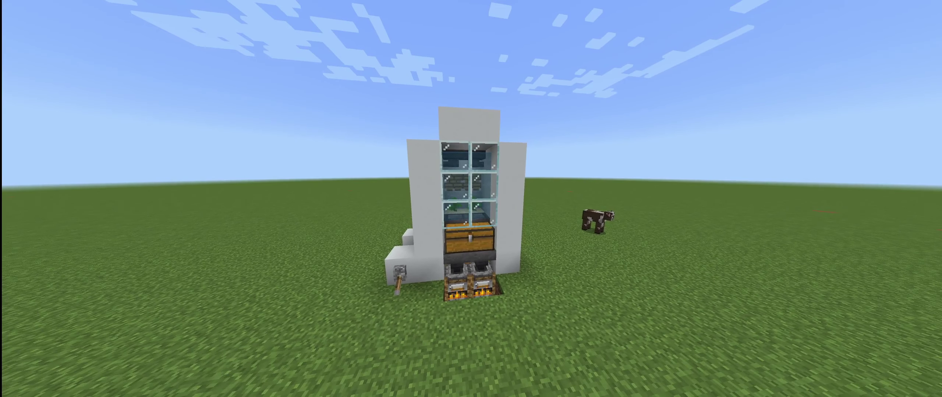